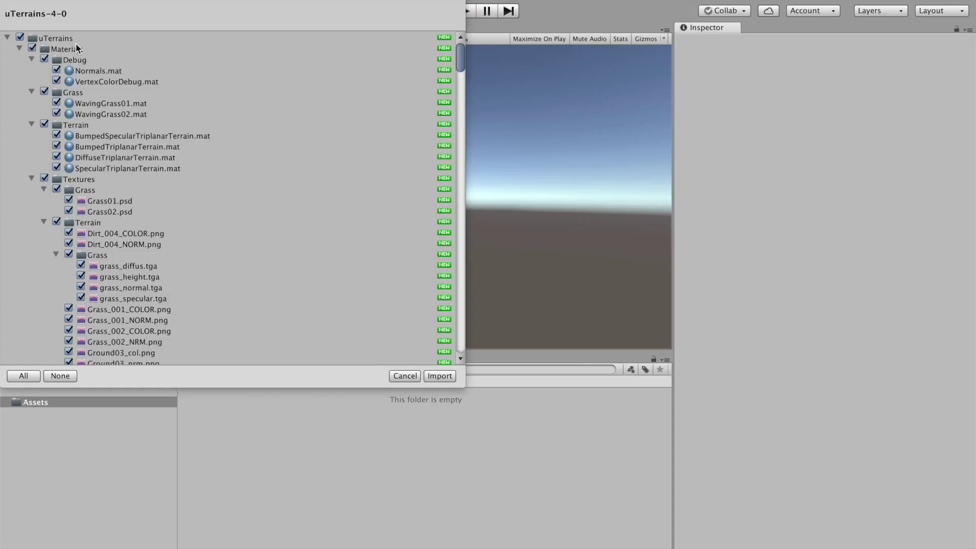
# Import the complete uTerrains-4-0 package and open its flat scene, discarding the changes in SampleScene
pyautogui.click(439, 376)
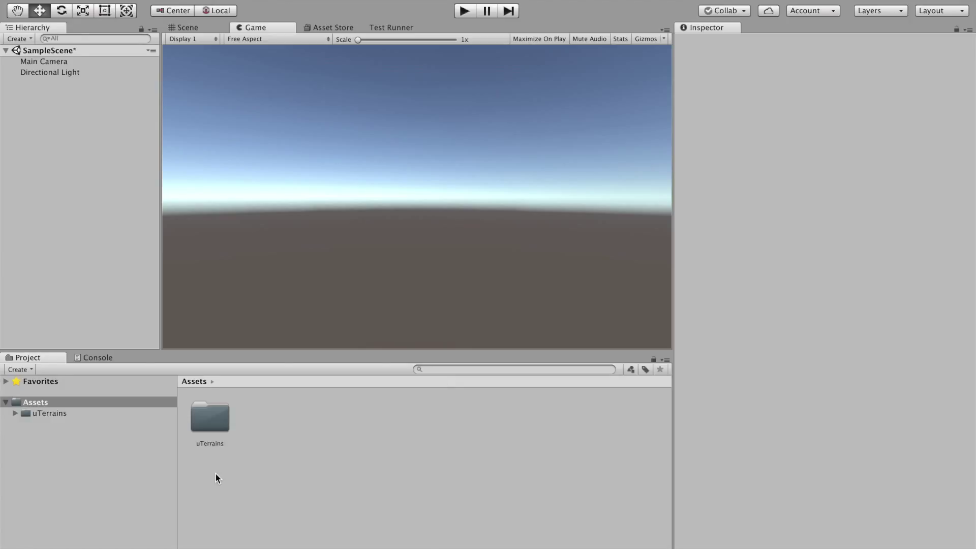
pyautogui.click(57, 417)
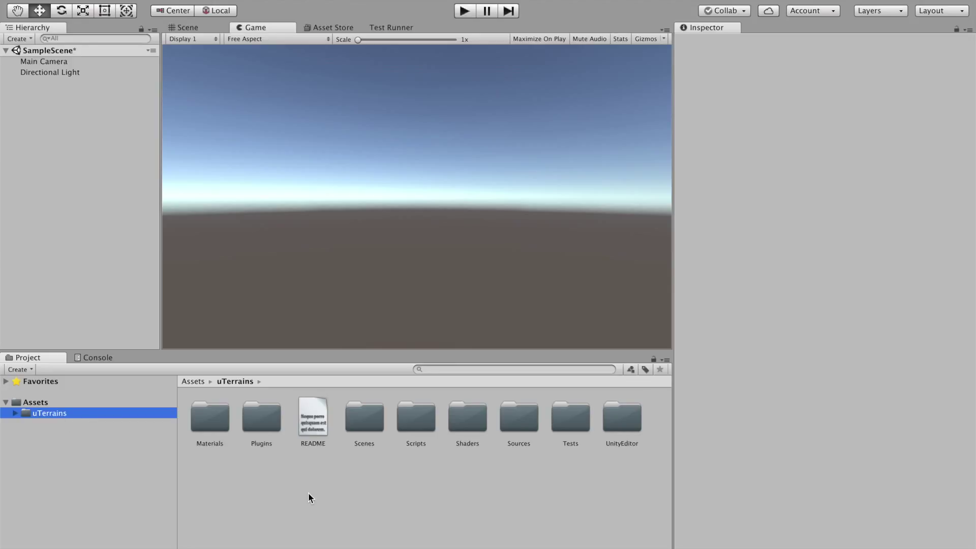
pyautogui.doubleClick(362, 425)
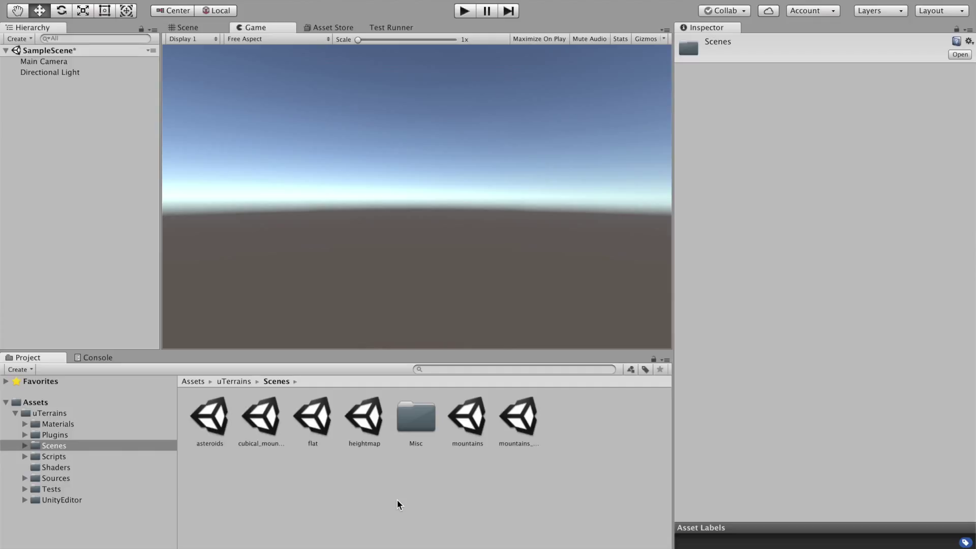
pyautogui.doubleClick(324, 420)
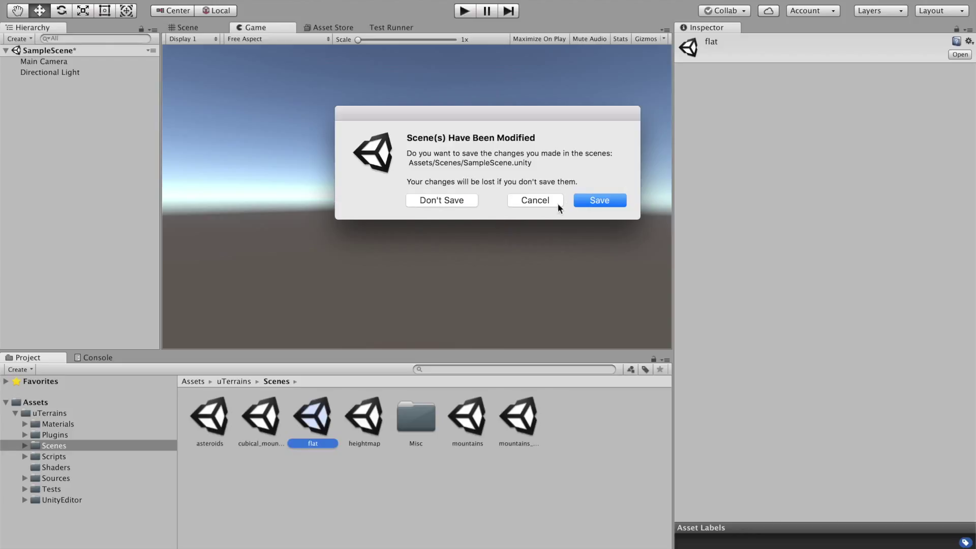
pyautogui.click(448, 201)
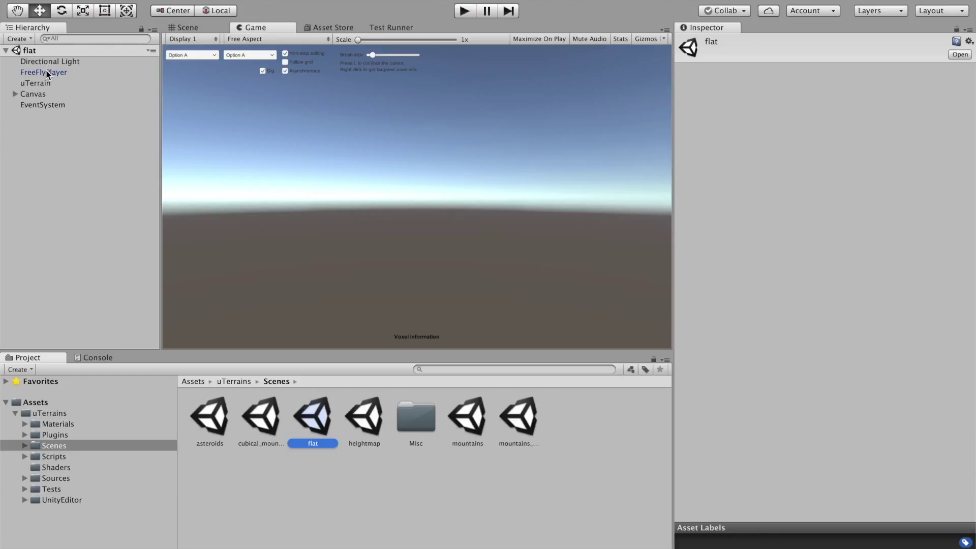
# Examine the FreeFlyPlayer and uTerrain objects, including the terrain's voxel types and the mainVox settings
pyautogui.click(43, 72)
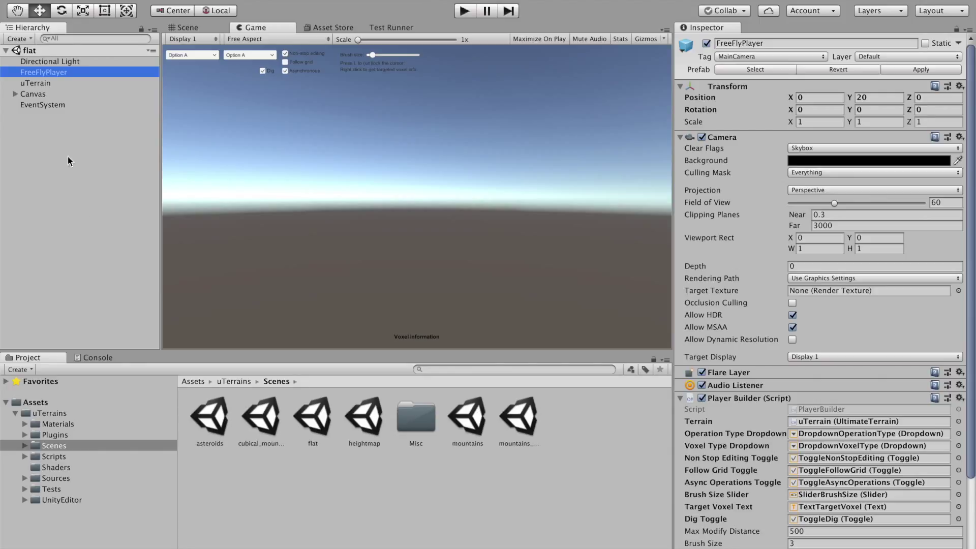
pyautogui.click(46, 82)
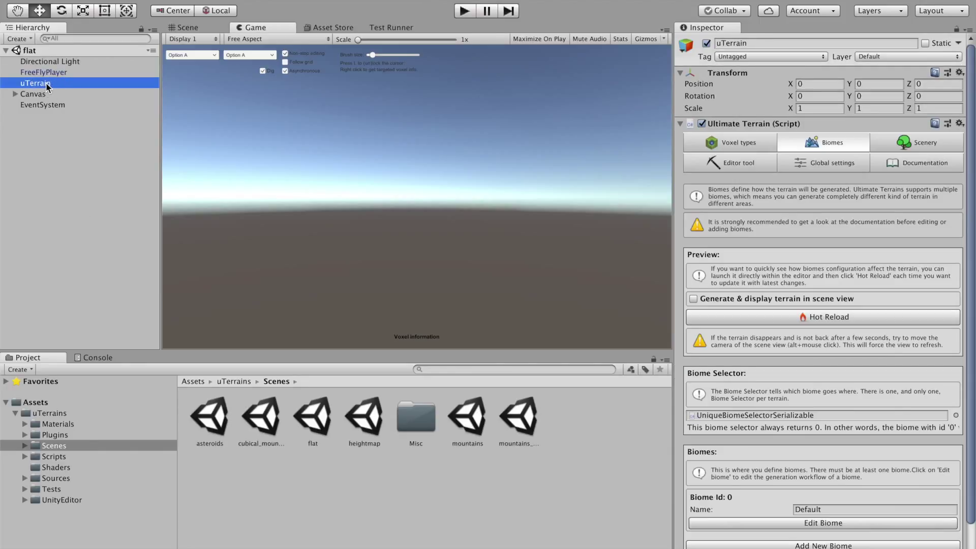
pyautogui.click(745, 143)
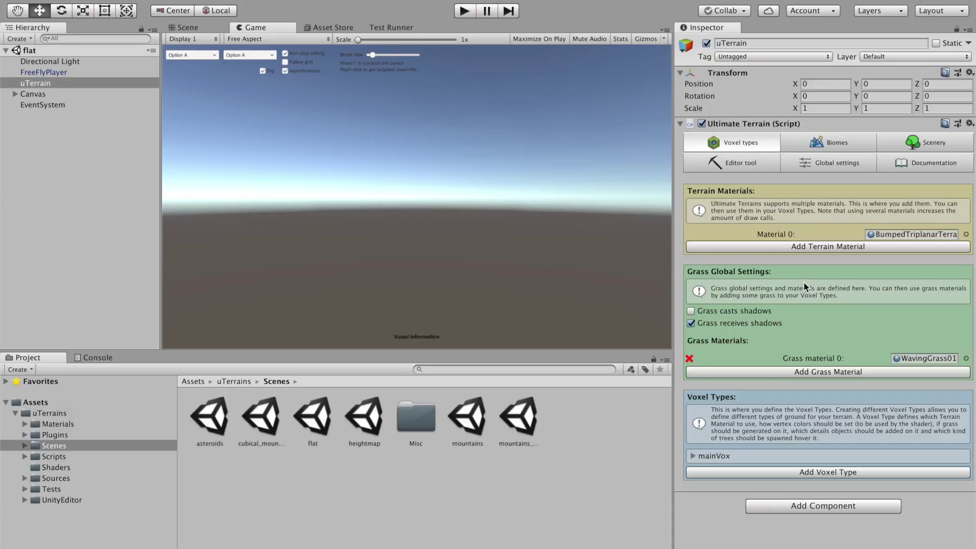
pyautogui.click(693, 455)
pyautogui.scroll(-5, 791, 440)
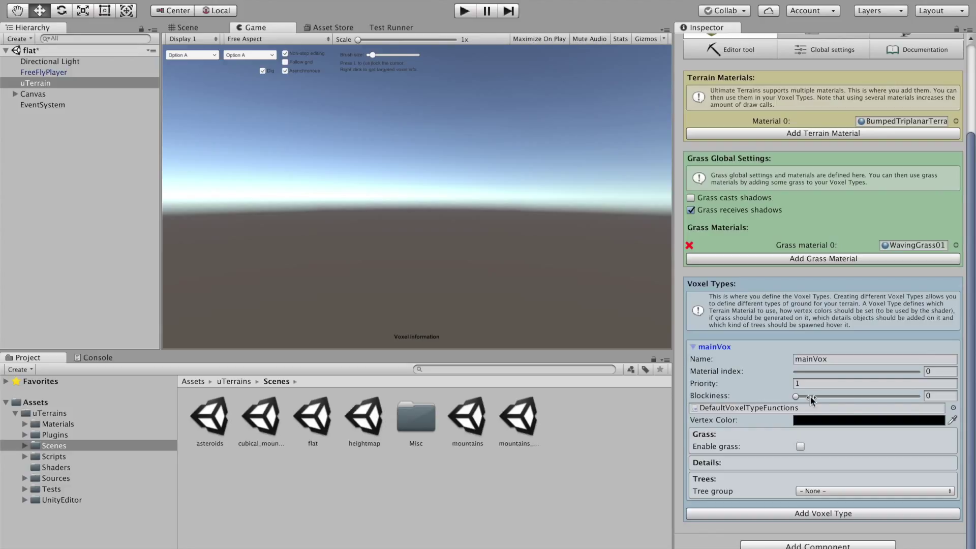
pyautogui.scroll(5, 824, 319)
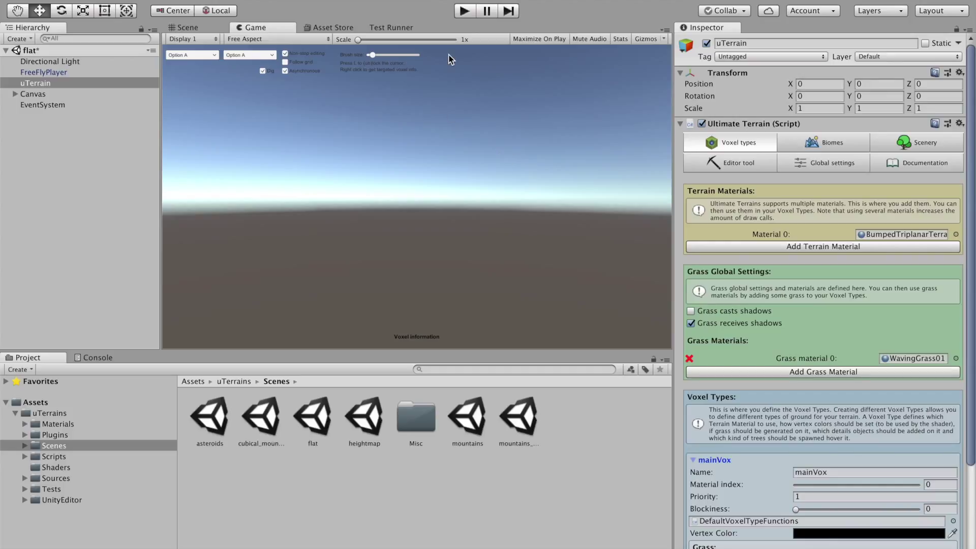
# Run the flat scene, test digging the ground with the mainVox sphere brush, and stop playback
pyautogui.click(465, 15)
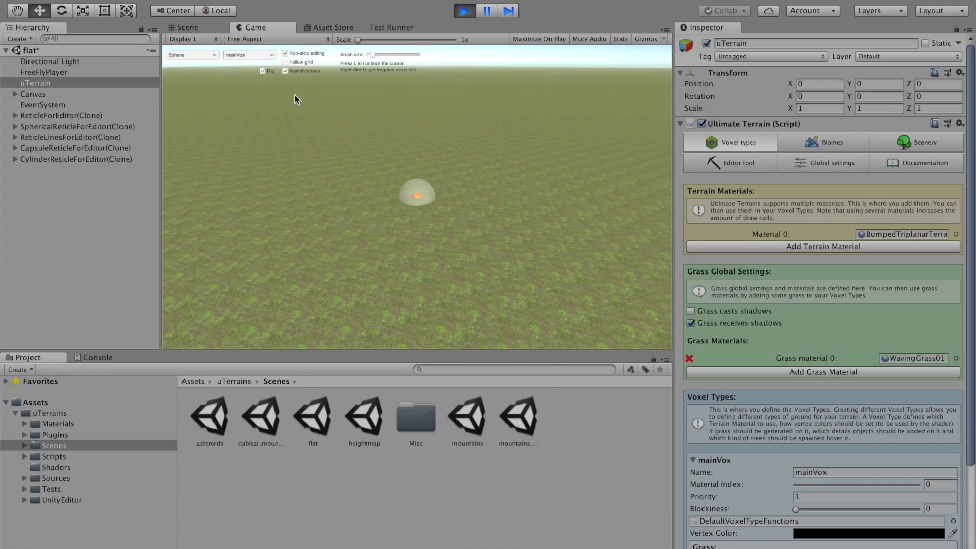
pyautogui.click(388, 236)
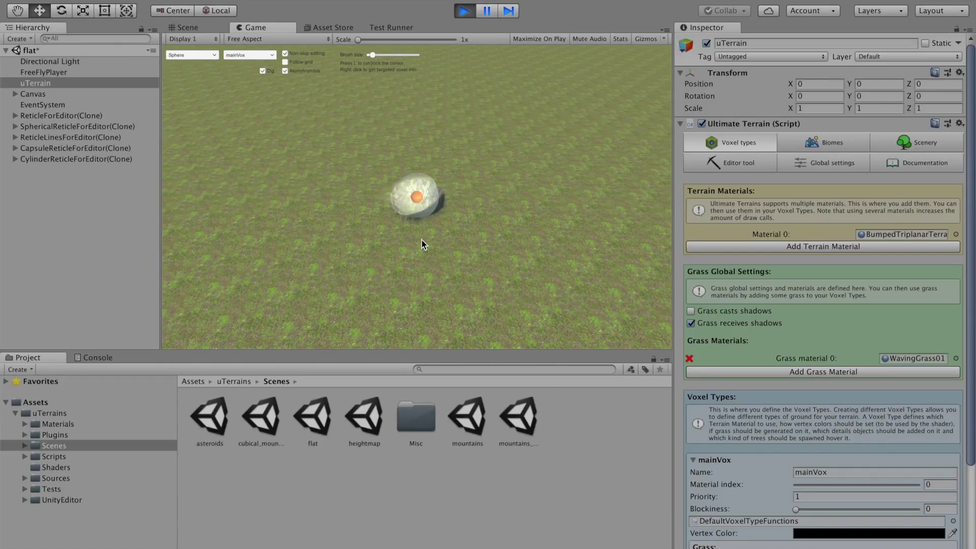
pyautogui.click(421, 240)
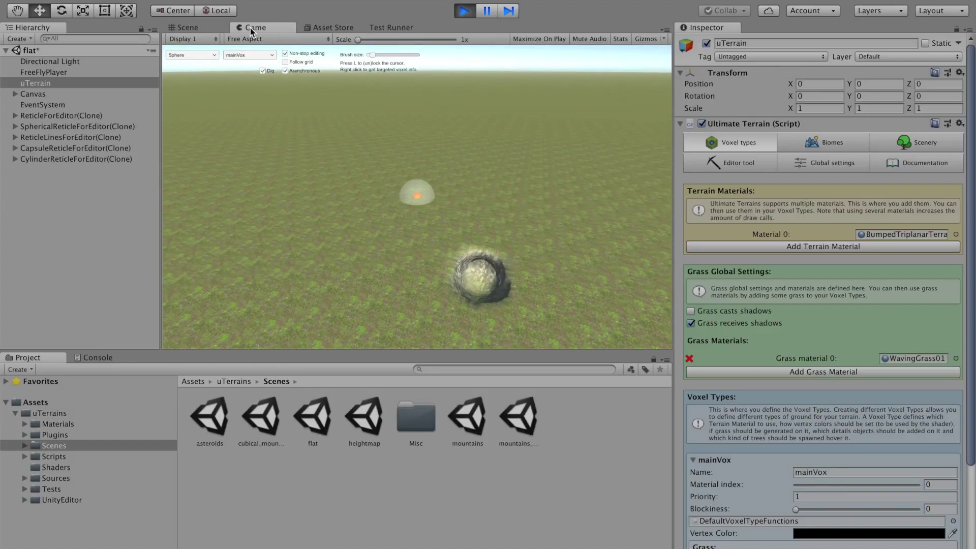
pyautogui.click(464, 11)
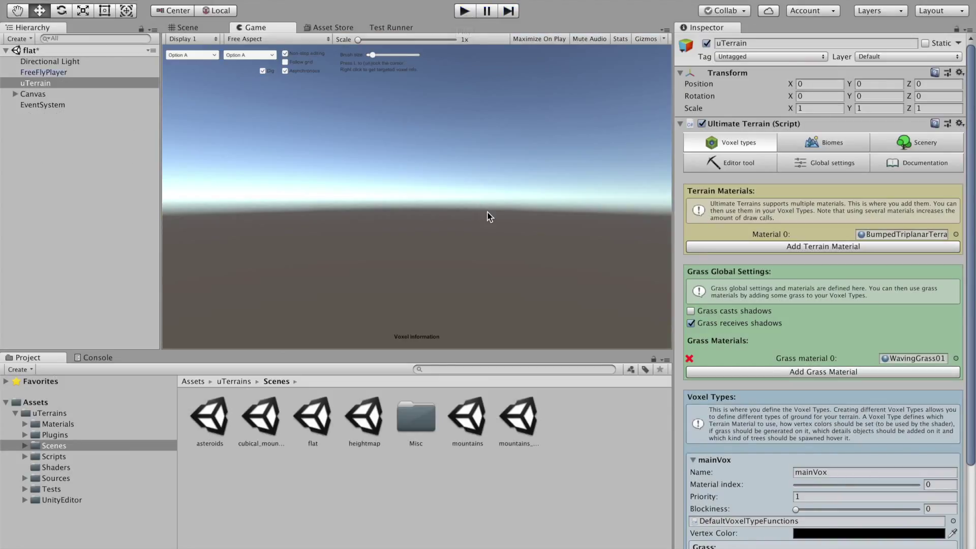
# Enable generating and displaying the terrain in the scene view with uTerrain's Editor tool, and show the scene
pyautogui.click(740, 163)
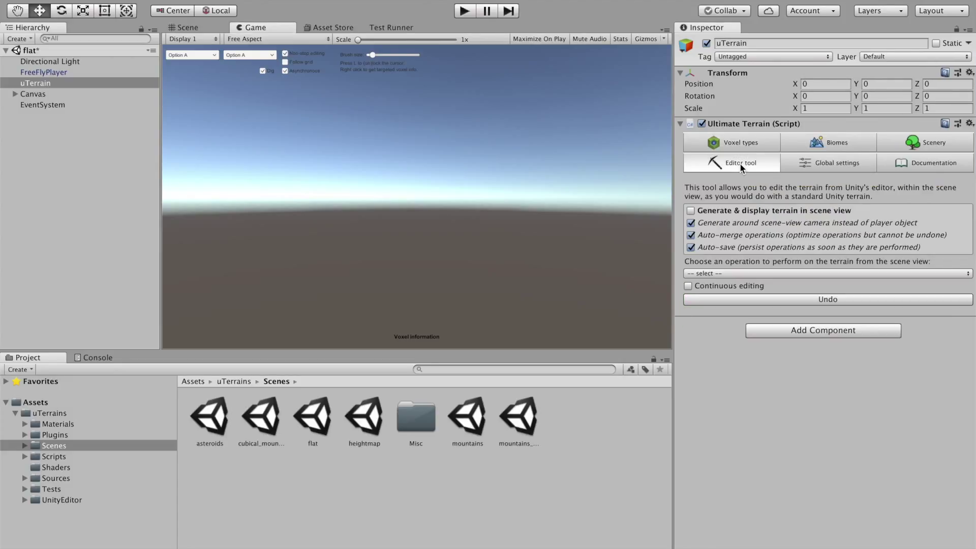
pyautogui.click(691, 211)
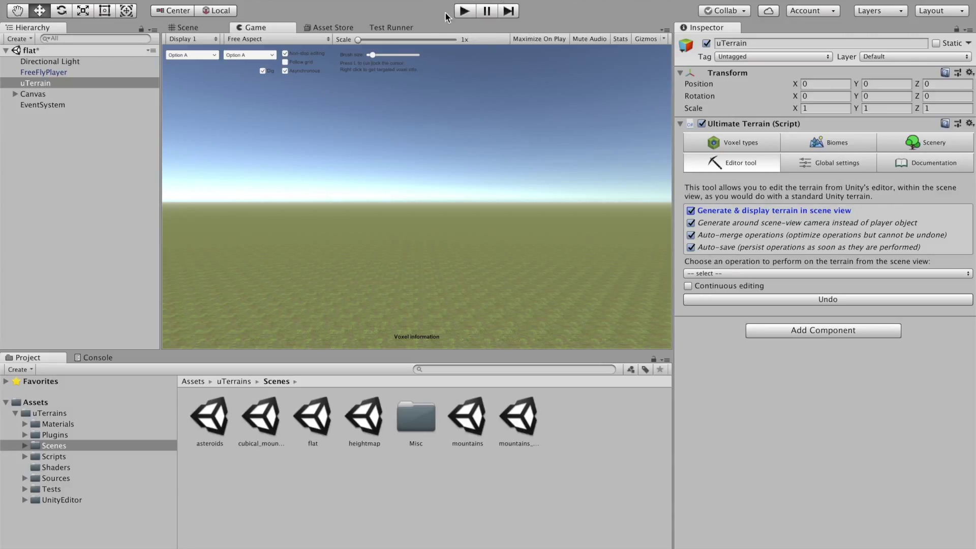
pyautogui.click(186, 28)
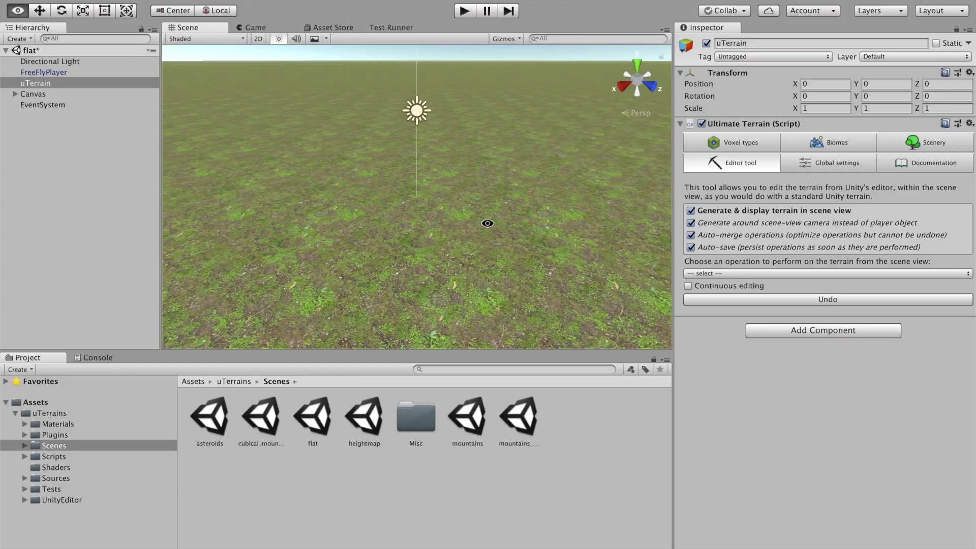
pyautogui.keyDown('alt'); pyautogui.moveTo(483, 215); pyautogui.dragTo(423, 228); pyautogui.keyUp('alt')
pyautogui.scroll(-5, 423, 228)
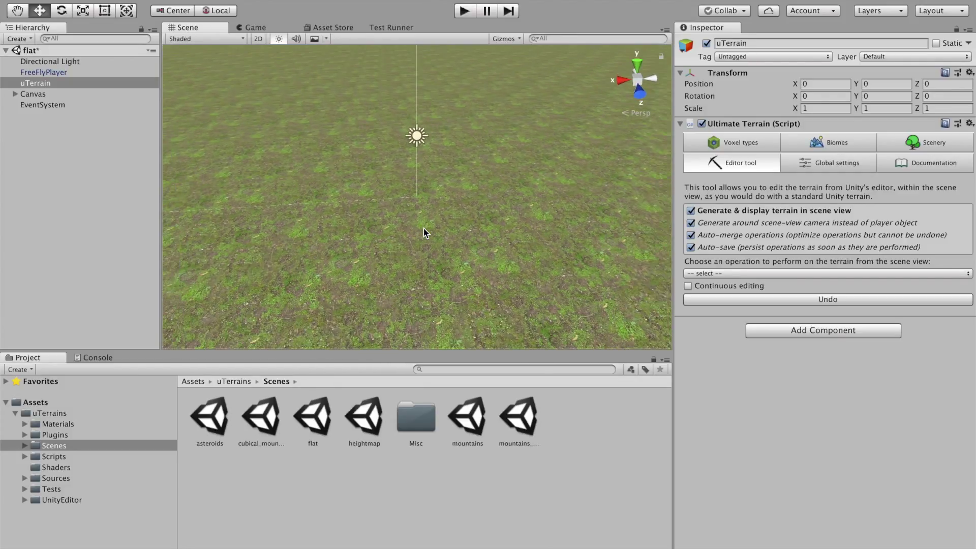
pyautogui.moveTo(441, 223); pyautogui.dragTo(399, 268, button='middle')
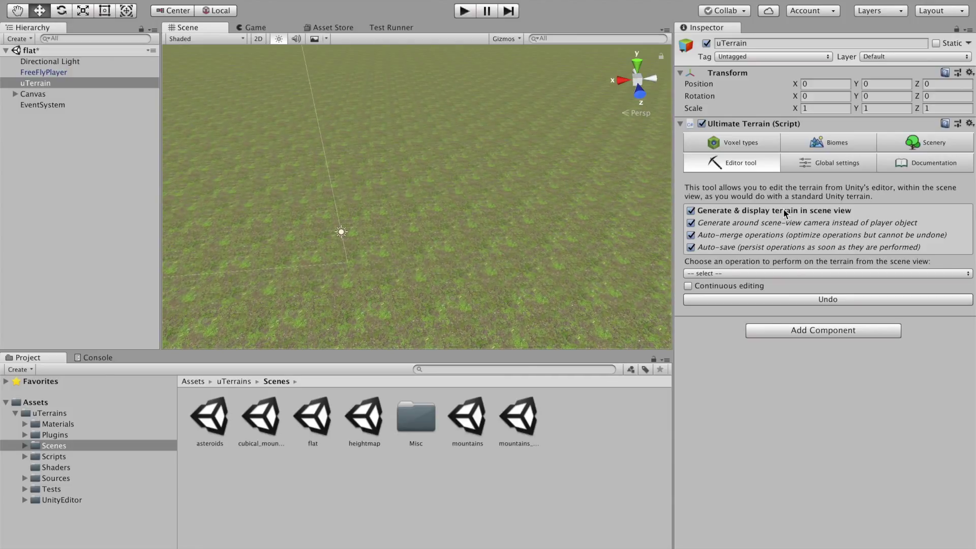
# Build three overlapping mainVox spheres of radius 4 on the ground and dig out one sphere at their base
pyautogui.click(781, 274)
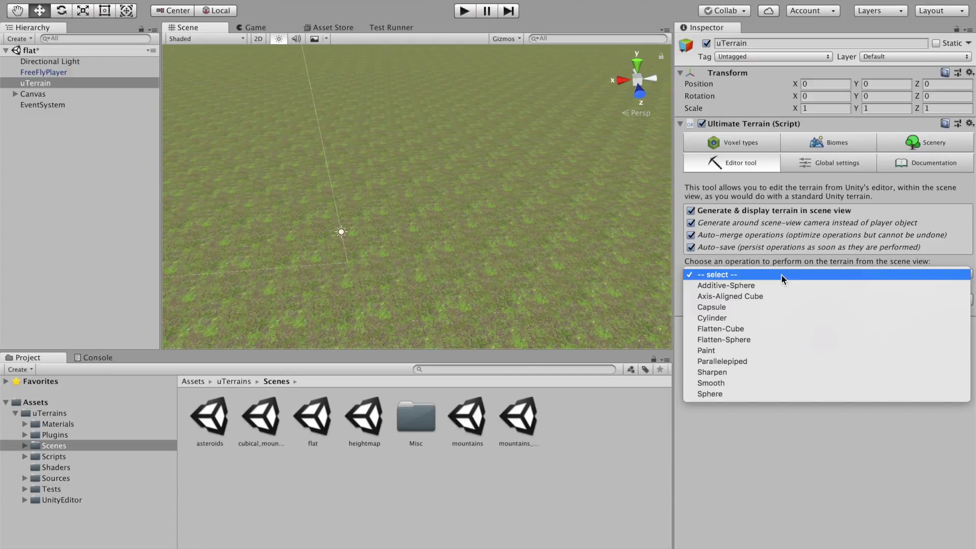
pyautogui.click(752, 395)
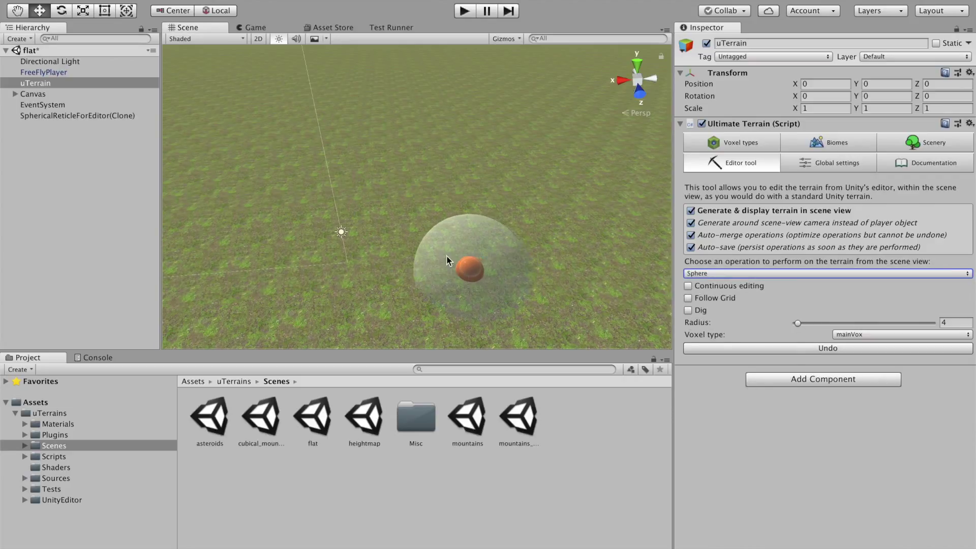
pyautogui.click(440, 239)
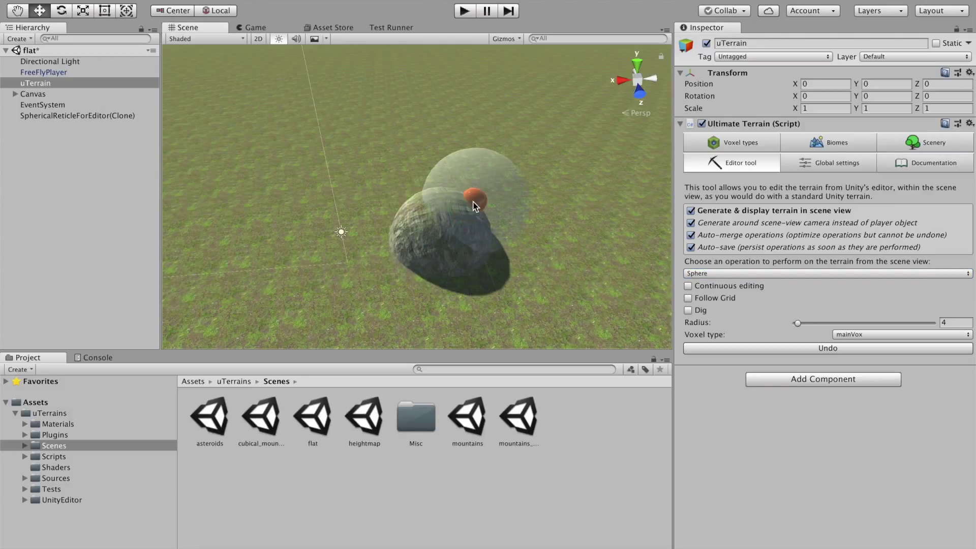
pyautogui.click(476, 198)
pyautogui.click(519, 164)
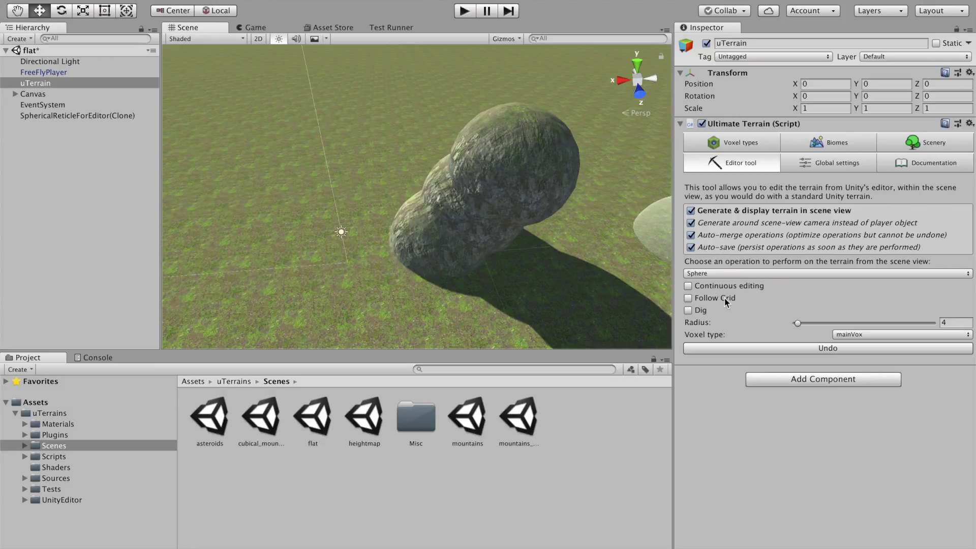
pyautogui.click(688, 310)
pyautogui.click(444, 273)
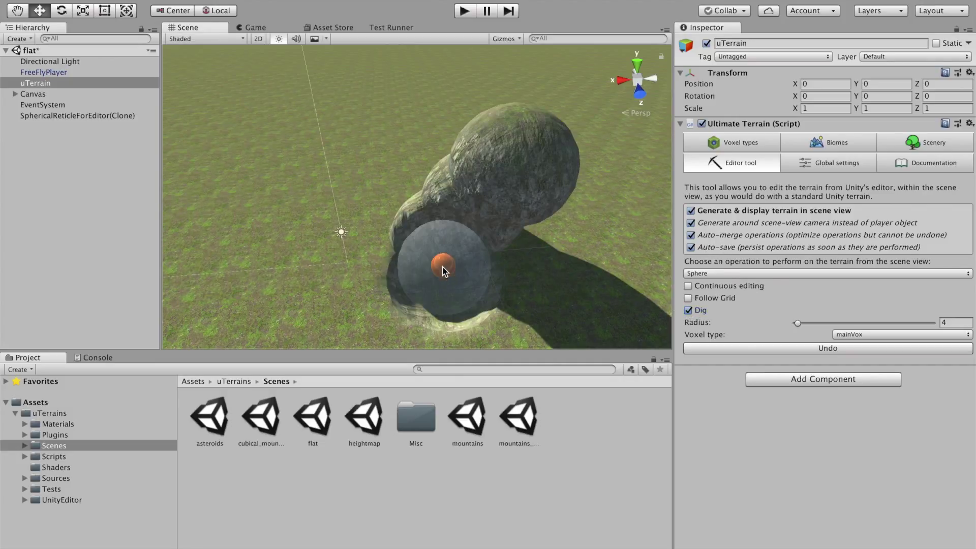
# Add a long mainVox parallelepiped of width 4 and height 4 on the ground behind the stacked spheres
pyautogui.click(795, 274)
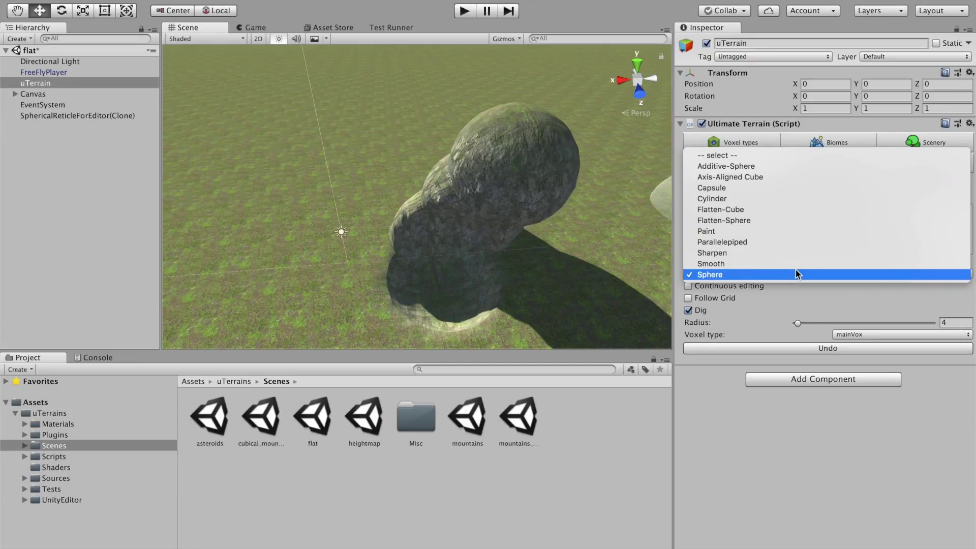
pyautogui.click(775, 242)
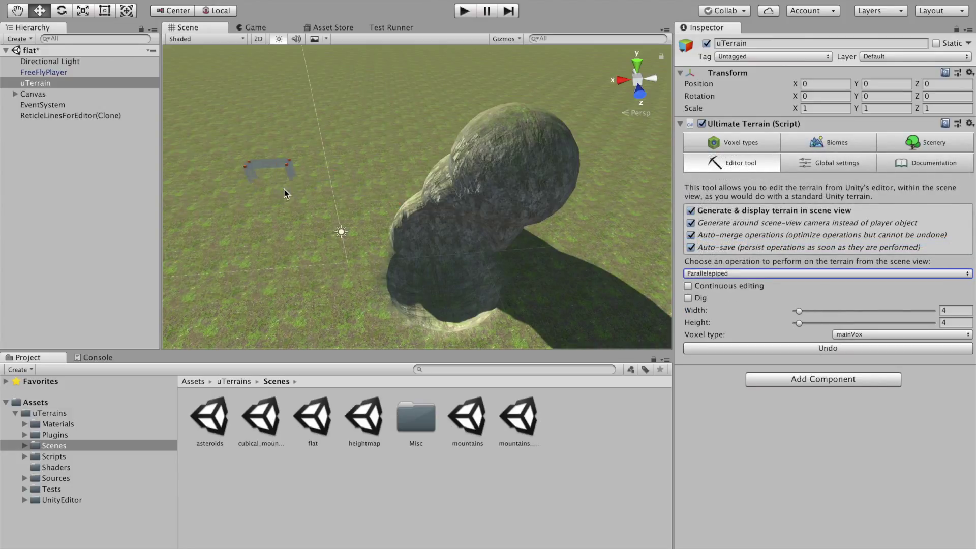
pyautogui.moveTo(254, 195); pyautogui.dragTo(471, 62)
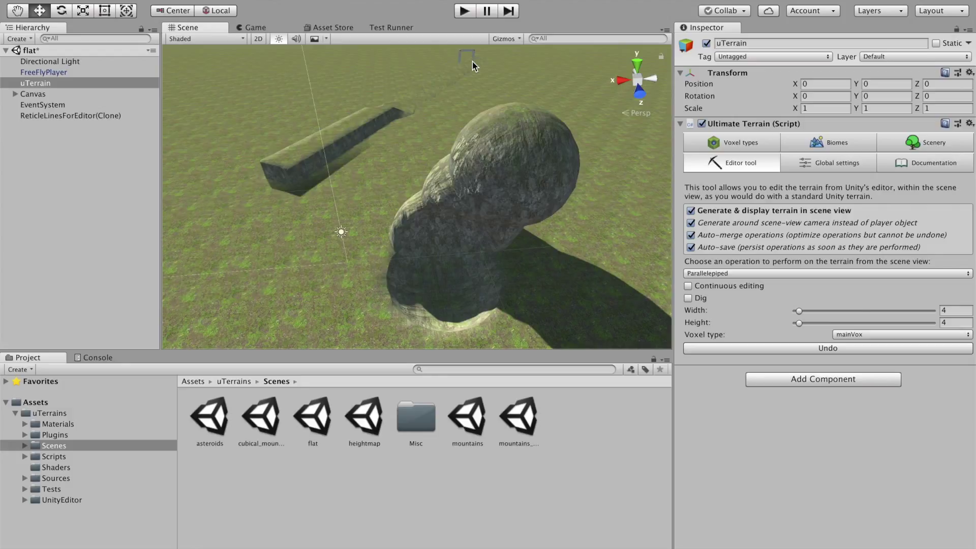
# Set the parallelepiped width and height to 14.2 and add a large block beside the stacked spheres
pyautogui.click(813, 311)
pyautogui.click(813, 323)
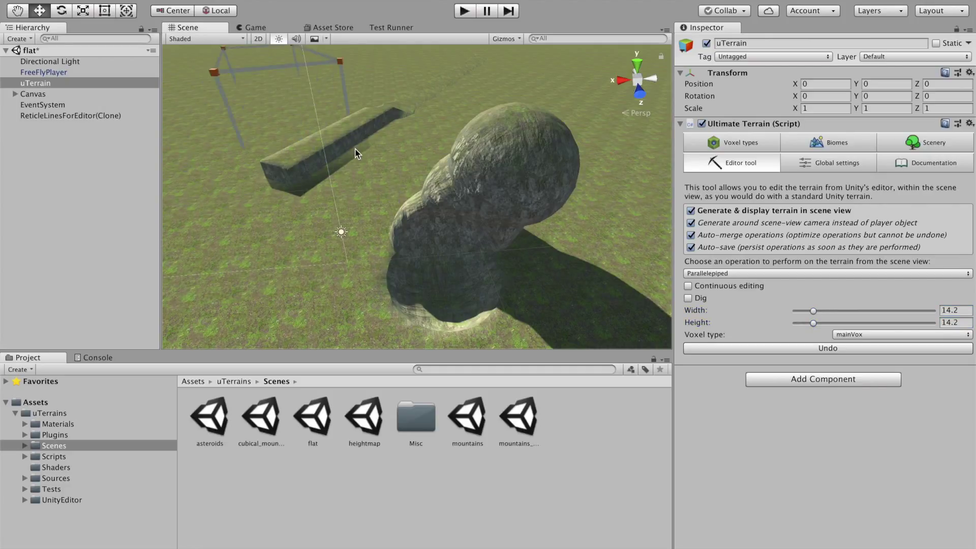
pyautogui.click(459, 195)
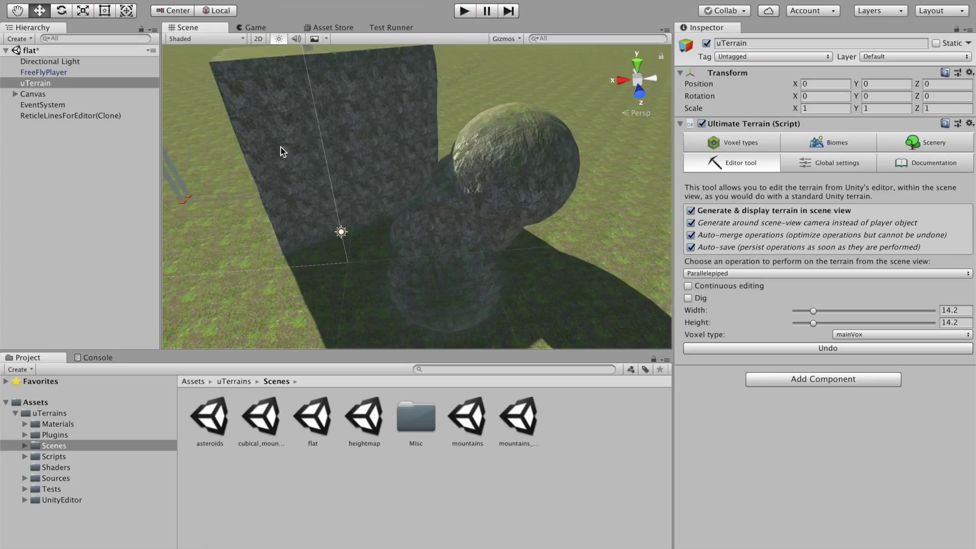
# Add a mainVox capsule of radius 4 extending from the large block, and dig a capsule tunnel of radius 4 beneath the block
pyautogui.keyDown('alt'); pyautogui.moveTo(276, 146); pyautogui.dragTo(529, 222); pyautogui.keyUp('alt')
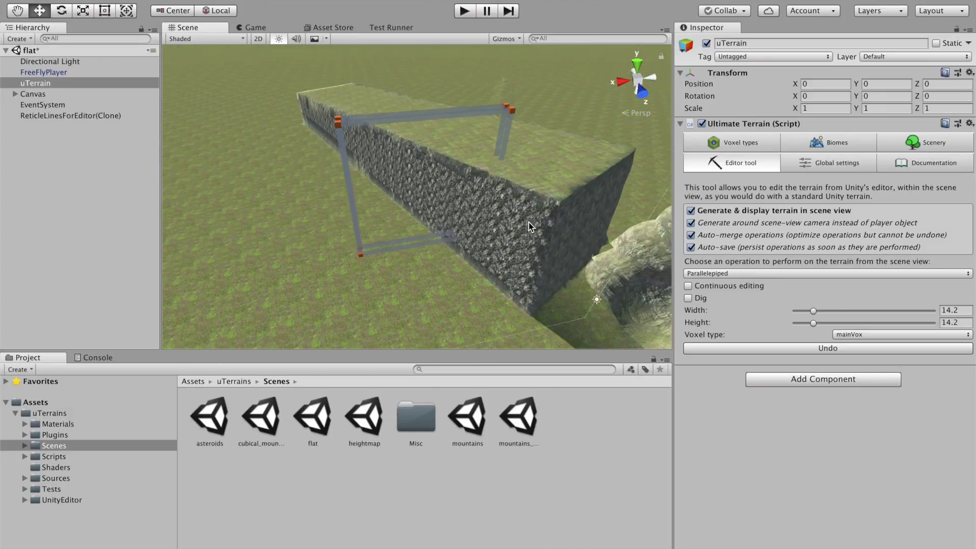
pyautogui.click(741, 273)
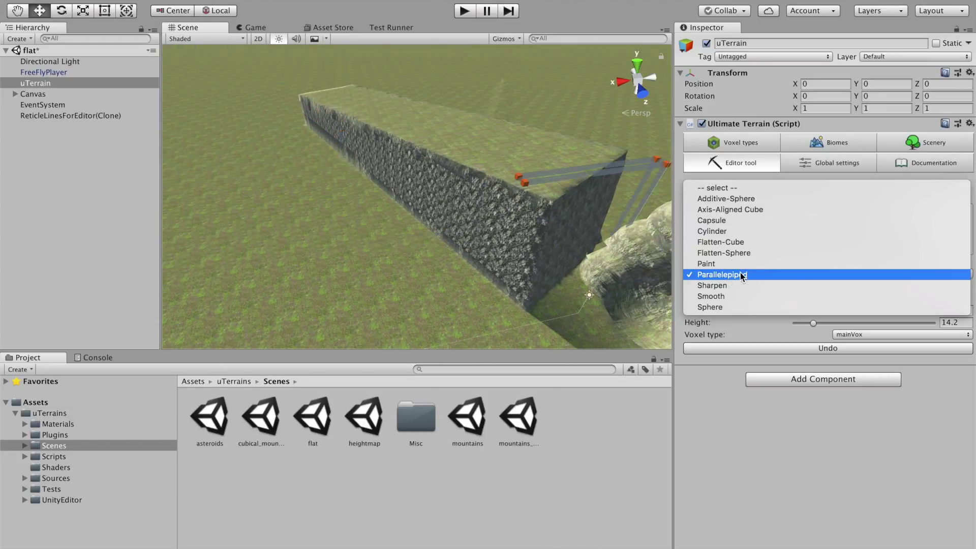
pyautogui.click(729, 221)
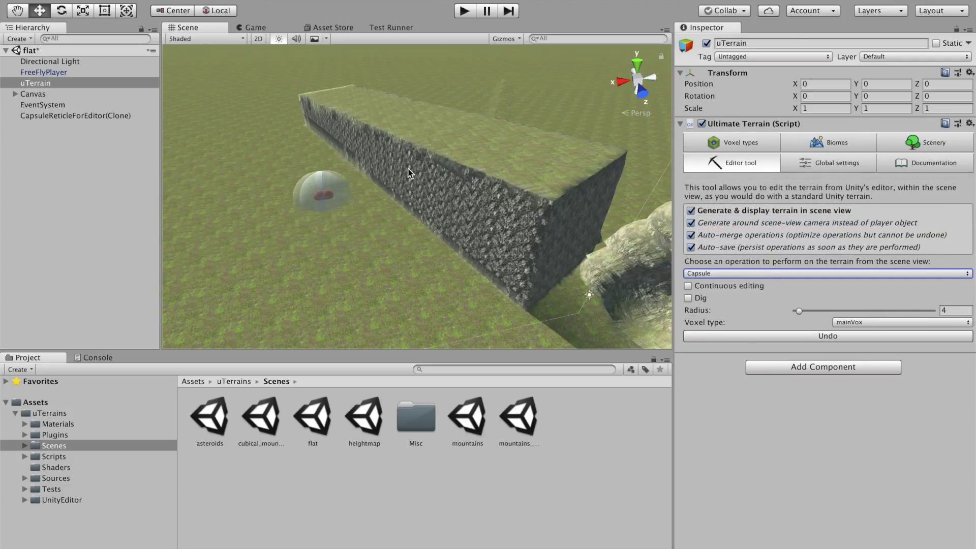
pyautogui.moveTo(368, 188); pyautogui.dragTo(197, 208)
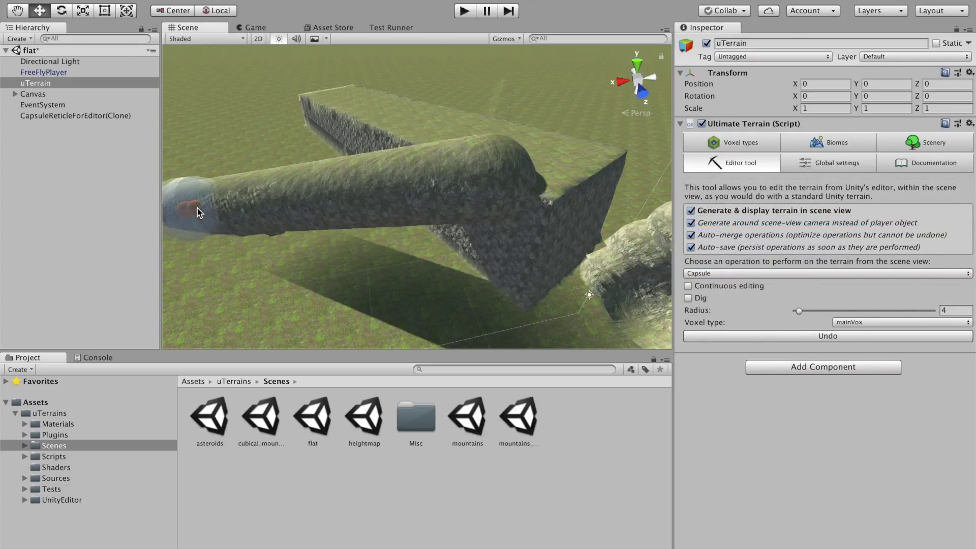
pyautogui.click(689, 299)
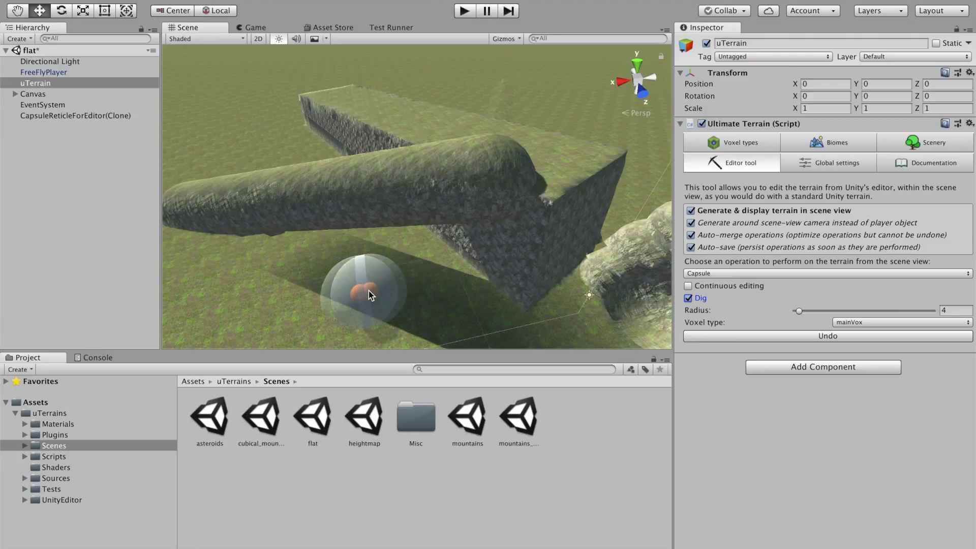
pyautogui.moveTo(364, 298); pyautogui.dragTo(618, 126)
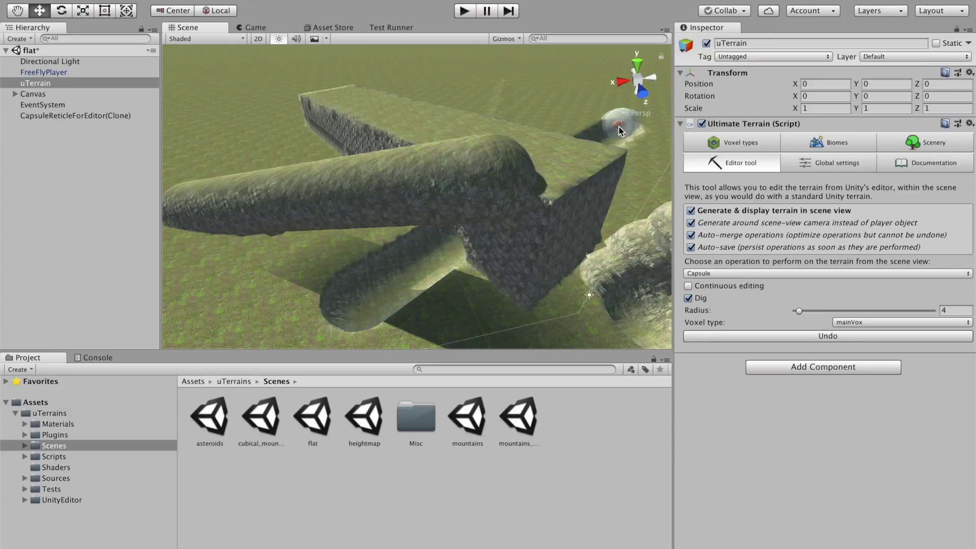
# Add an axis-aligned mainVox cube of size 5 × 5 × 5 beside the stacked spheres and dig an equal cube in the large block's shadow
pyautogui.press('alt')
pyautogui.keyDown('alt'); pyautogui.moveTo(547, 224); pyautogui.dragTo(635, 261); pyautogui.keyUp('alt')
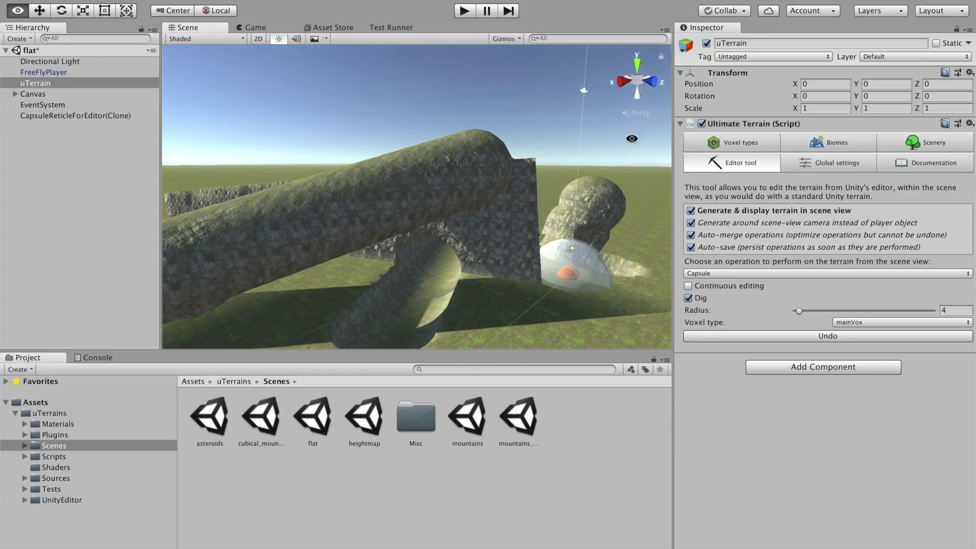
pyautogui.keyDown('alt'); pyautogui.moveTo(504, 193); pyautogui.dragTo(344, 287); pyautogui.keyUp('alt')
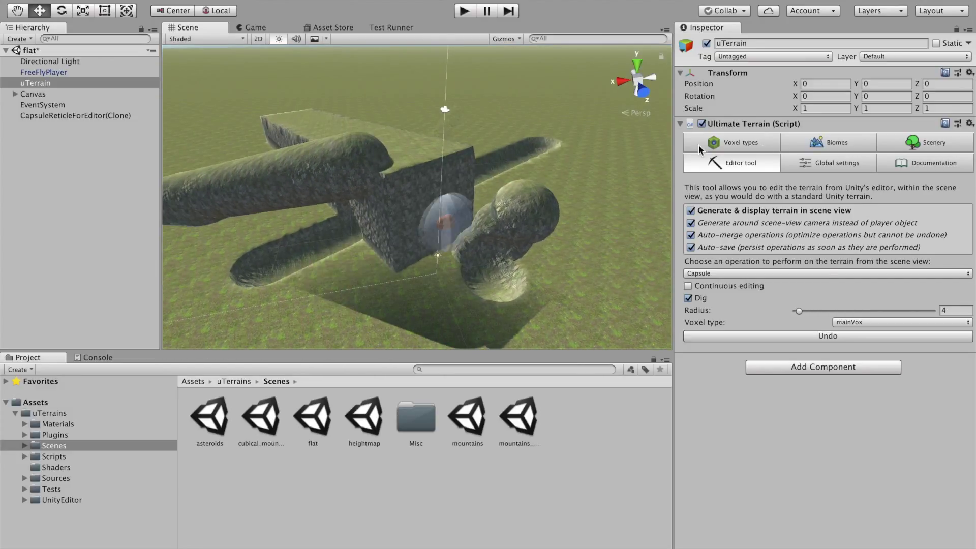
pyautogui.click(775, 271)
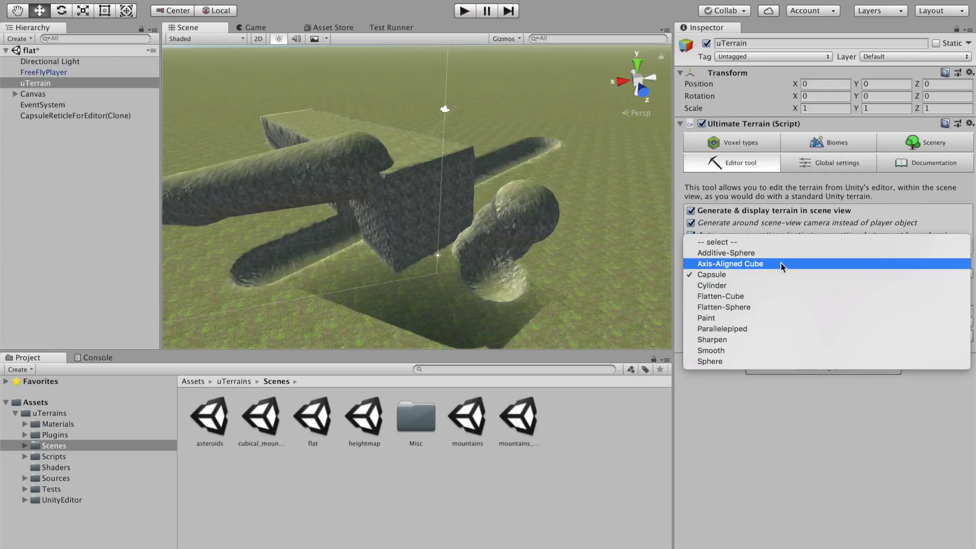
pyautogui.click(777, 263)
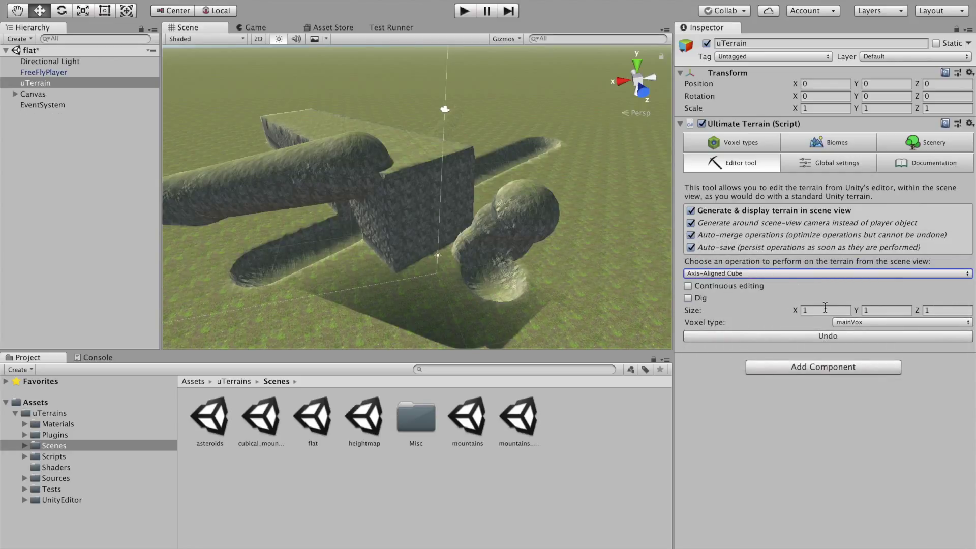
pyautogui.click(824, 309)
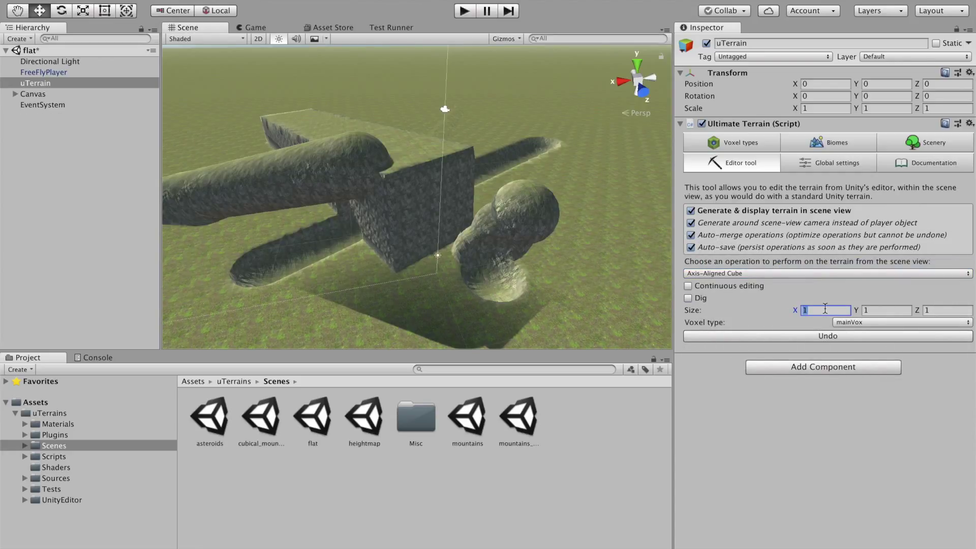
pyautogui.write('5')
pyautogui.click(875, 311)
pyautogui.write('5')
pyautogui.click(936, 311)
pyautogui.write('5')
pyautogui.click(597, 276)
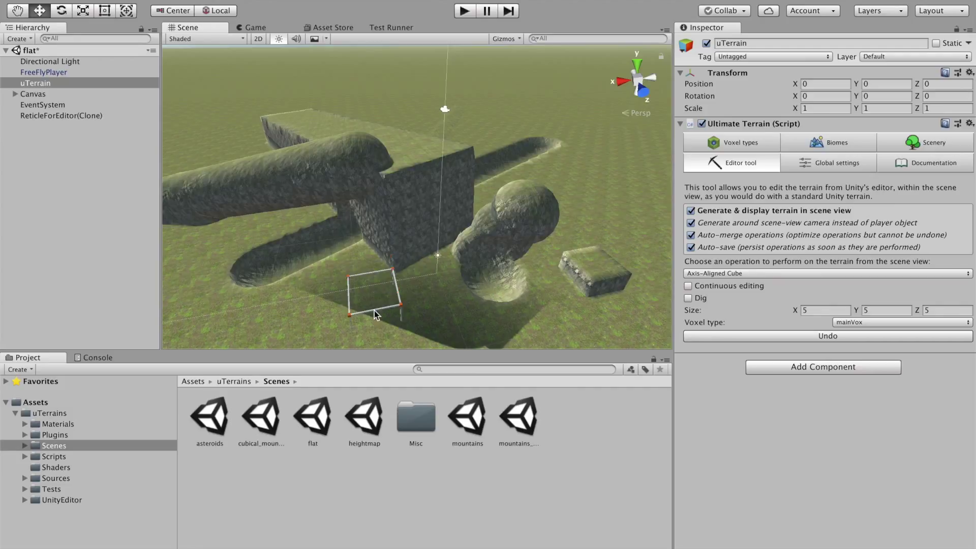
pyautogui.click(687, 298)
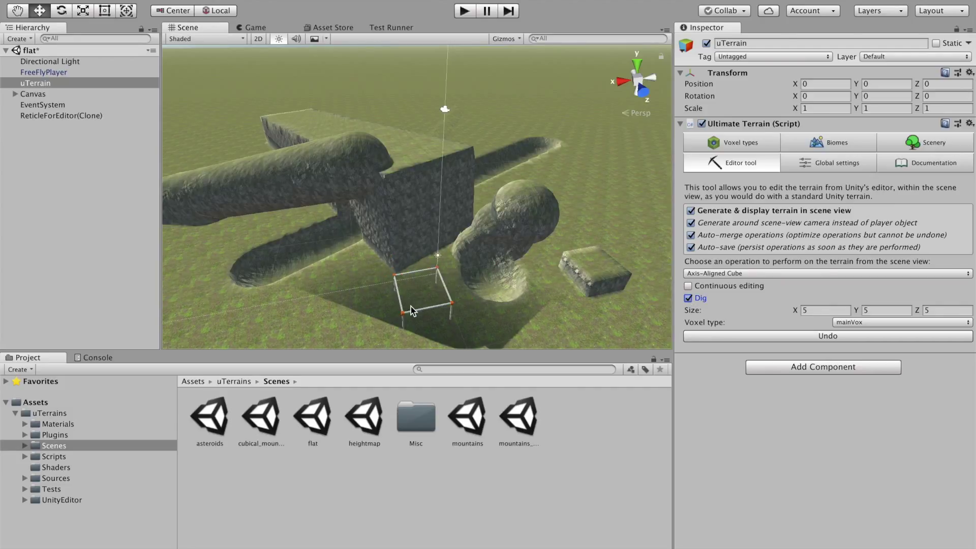
pyautogui.click(411, 307)
# Build up a mainVox mound at the large block's base with Additive-Sphere, using continuous editing, radius 4 and speed 0.095
pyautogui.click(784, 273)
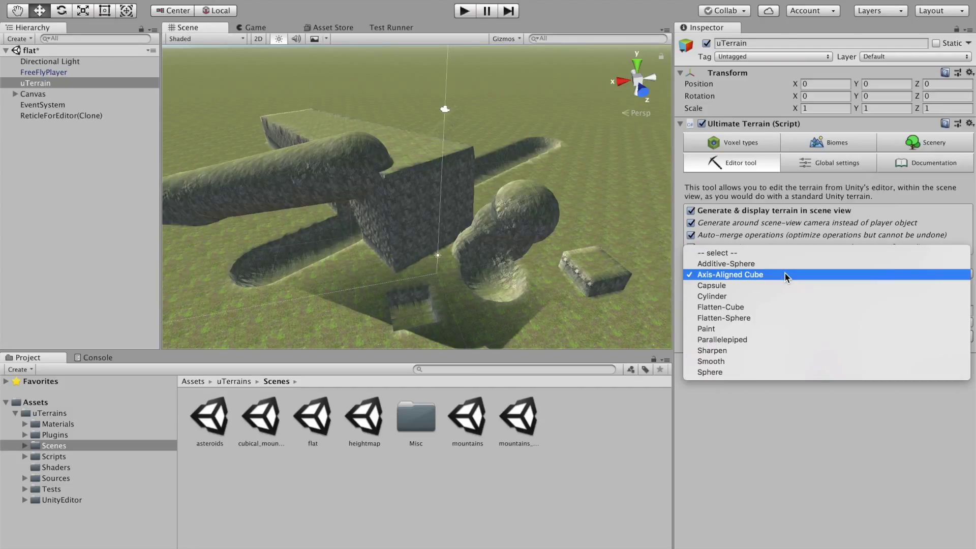
pyautogui.click(773, 265)
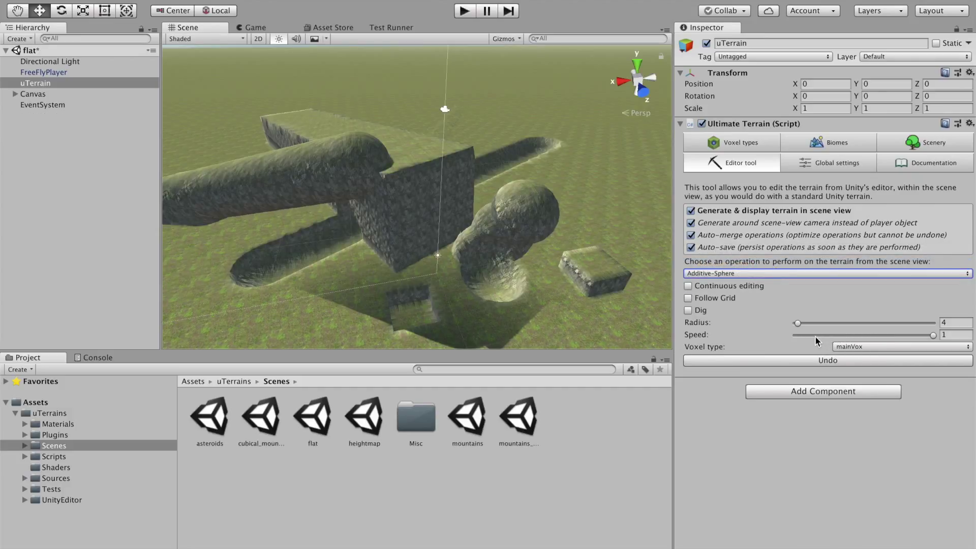
pyautogui.moveTo(815, 335); pyautogui.dragTo(809, 340)
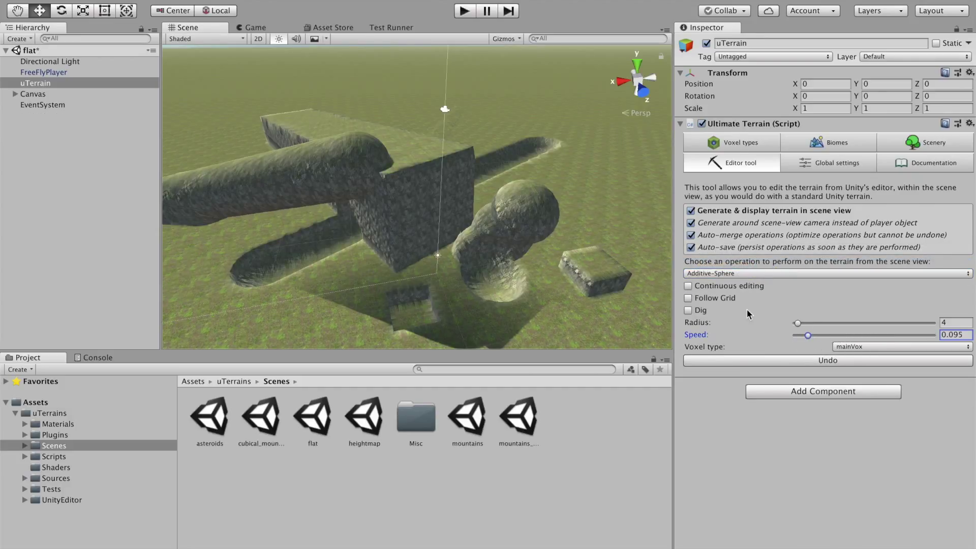
pyautogui.click(717, 286)
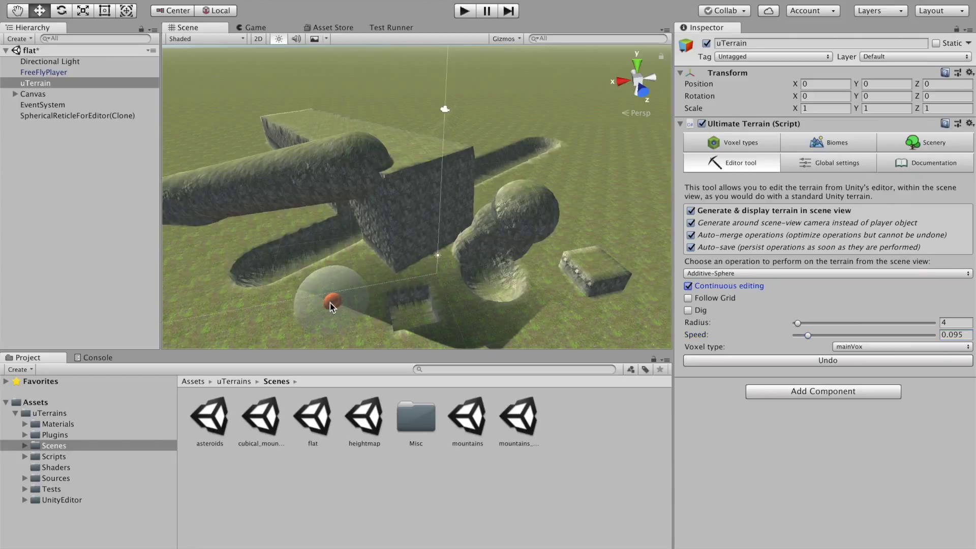
pyautogui.moveTo(330, 303); pyautogui.dragTo(345, 286, button='right')
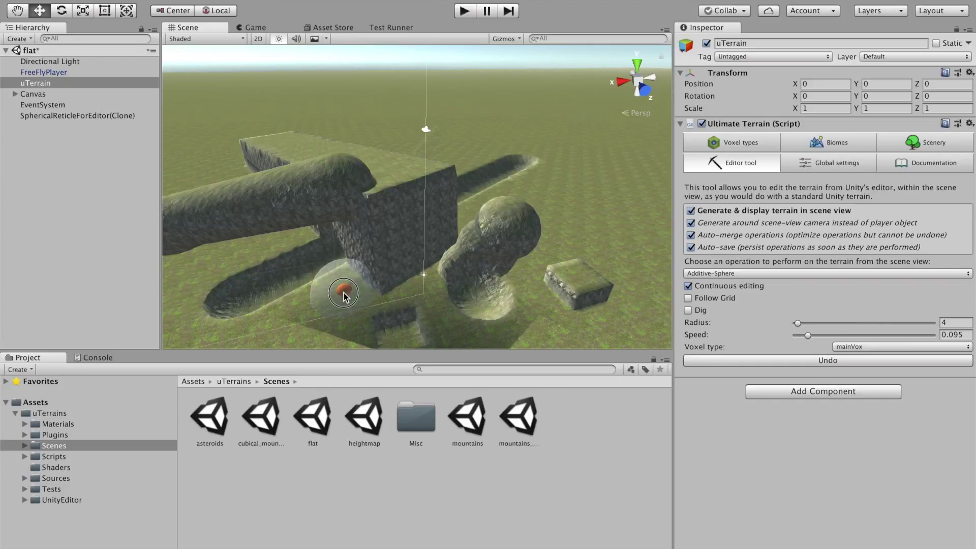
pyautogui.click(352, 291)
pyautogui.moveTo(353, 291)
pyautogui.mouseDown()
pyautogui.moveTo(326, 296)
pyautogui.moveTo(349, 292)
pyautogui.moveTo(331, 284)
pyautogui.moveTo(323, 295)
pyautogui.moveTo(350, 300)
pyautogui.moveTo(371, 287)
pyautogui.moveTo(665, 304)
pyautogui.mouseUp()
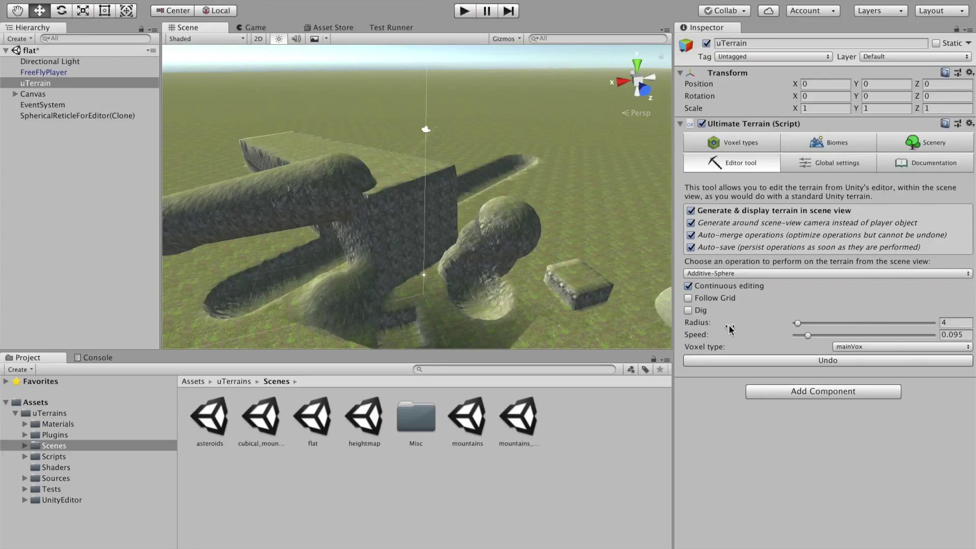
# Set the Additive-Sphere speed to 0.325, add more terrain around the block's base, and turn off continuous editing
pyautogui.click(839, 337)
pyautogui.moveTo(286, 279)
pyautogui.mouseDown()
pyautogui.moveTo(323, 294)
pyautogui.moveTo(353, 285)
pyautogui.moveTo(362, 266)
pyautogui.moveTo(345, 247)
pyautogui.moveTo(374, 259)
pyautogui.moveTo(645, 280)
pyautogui.mouseUp()
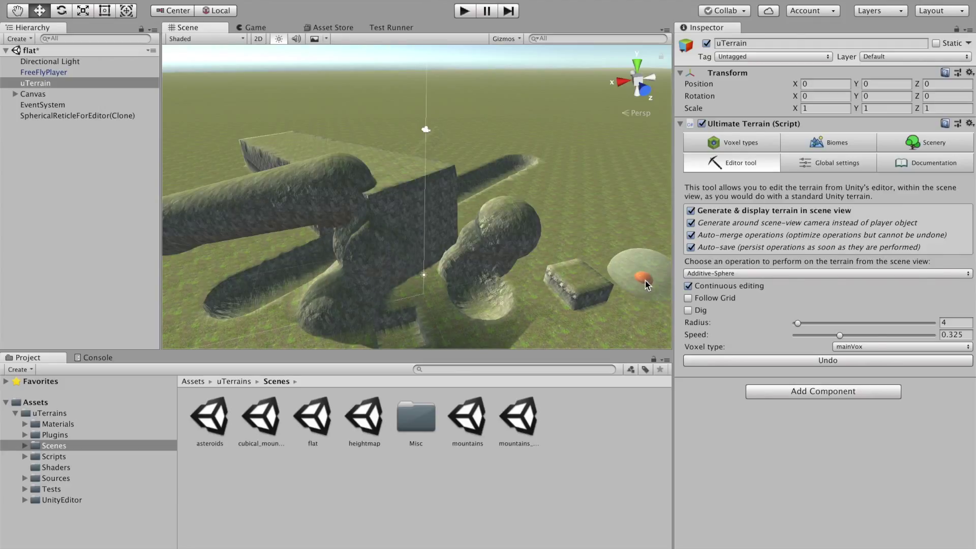
pyautogui.click(688, 286)
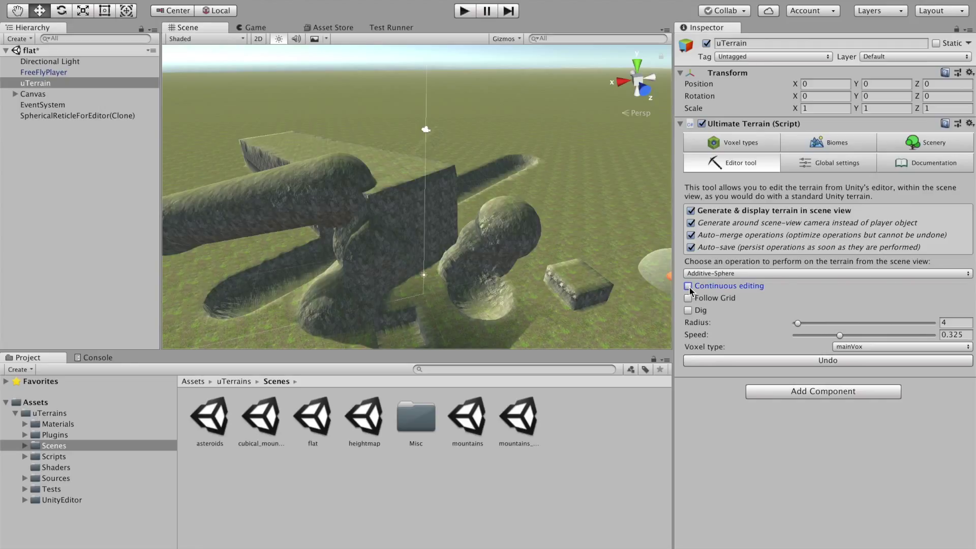
# Turn off terrain display in the scene view and open the mountains_multi_biomes scene without saving the flat scene
pyautogui.click(692, 211)
pyautogui.click(691, 211)
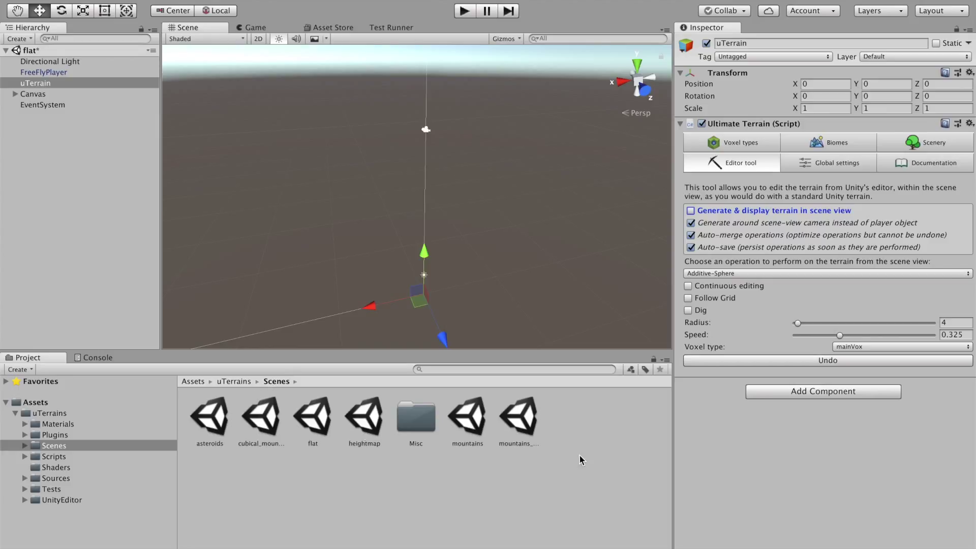
pyautogui.click(522, 416)
pyautogui.doubleClick(522, 416)
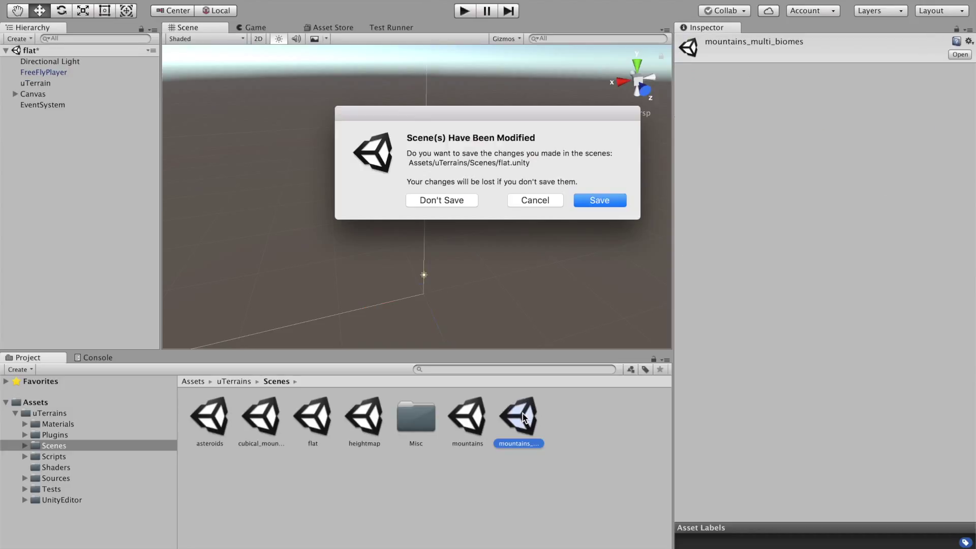
pyautogui.click(458, 201)
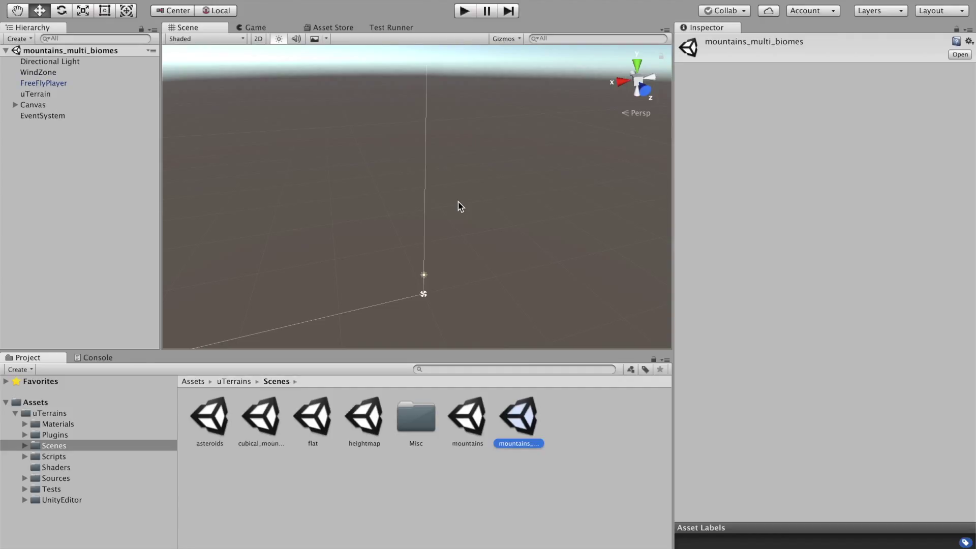
# Run the mountains_multi_biomes scene, fly around to examine its trees, grass, biomes and floating islands, and stop playback
pyautogui.click(465, 11)
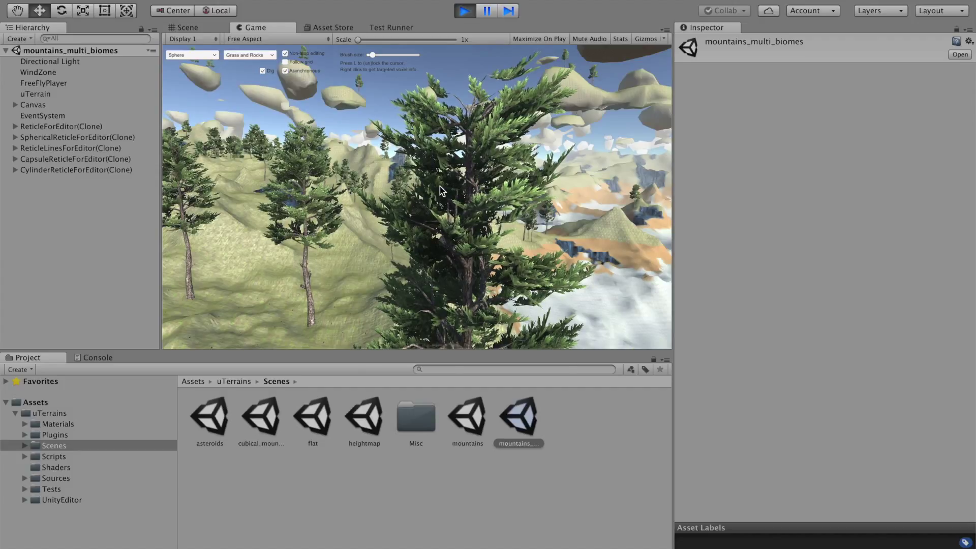
pyautogui.moveTo(440, 186); pyautogui.dragTo(973, 262, button='right')
pyautogui.press('w')
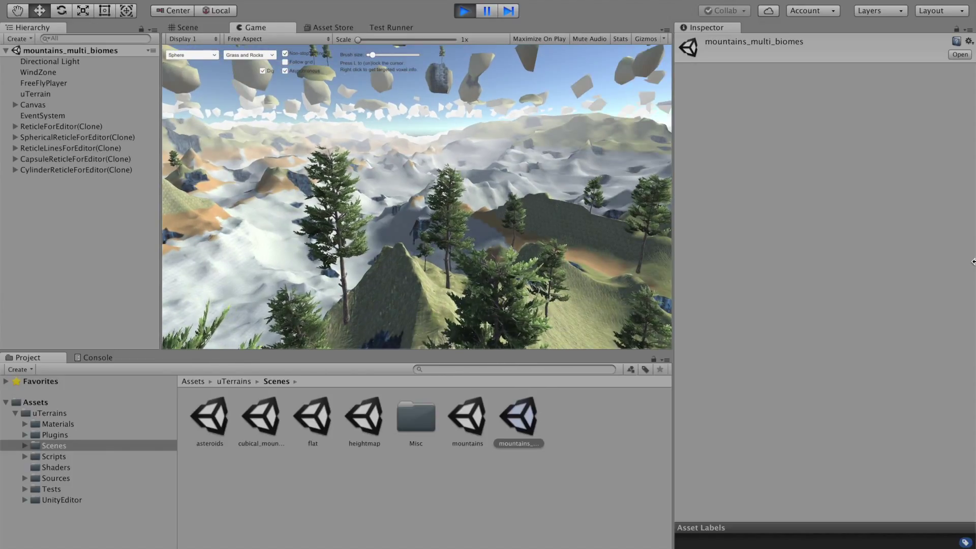
pyautogui.moveTo(972, 261); pyautogui.dragTo(669, 181, button='right')
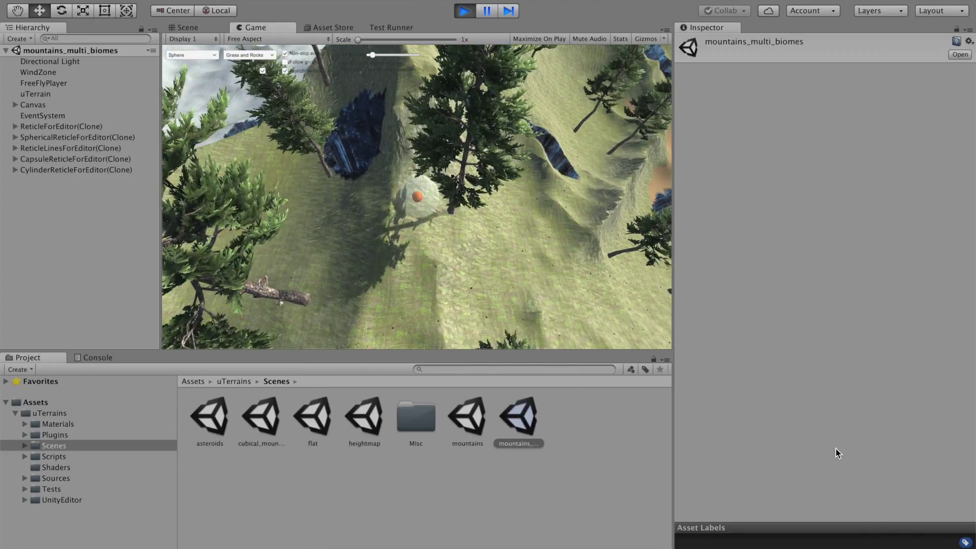
pyautogui.moveTo(836, 451); pyautogui.dragTo(813, 548, button='right')
pyautogui.press('w')
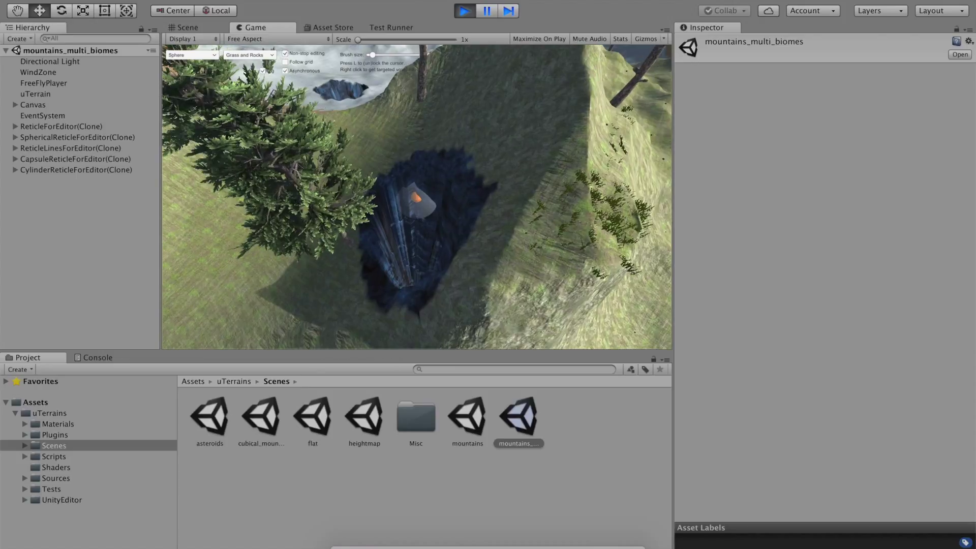
pyautogui.moveTo(707, 502); pyautogui.dragTo(966, 20, button='right')
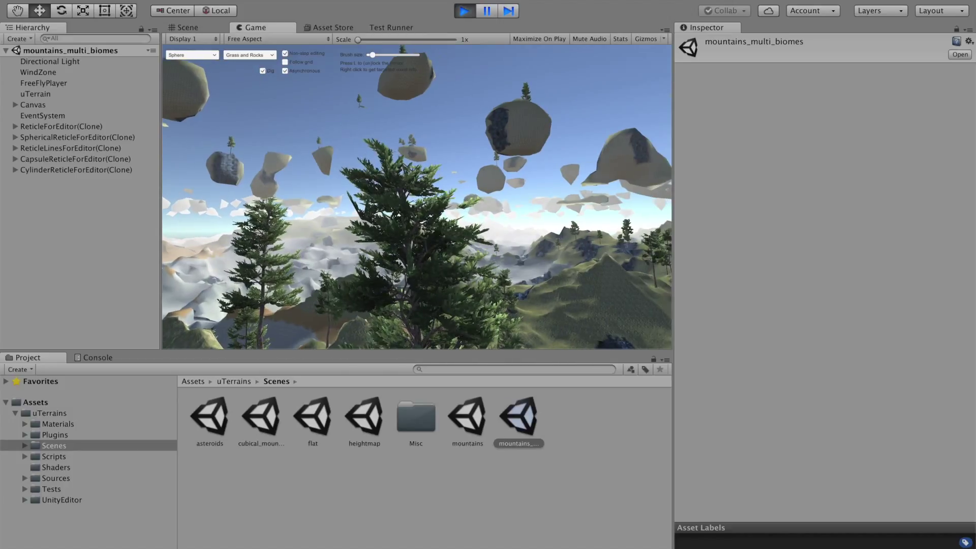
pyautogui.moveTo(973, 33); pyautogui.dragTo(973, 166, button='right')
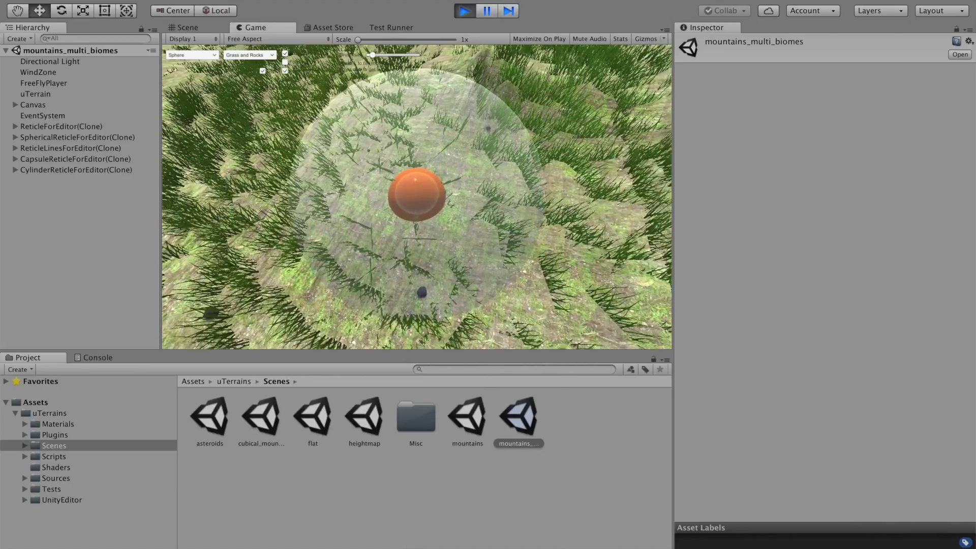
pyautogui.moveTo(401, 540)
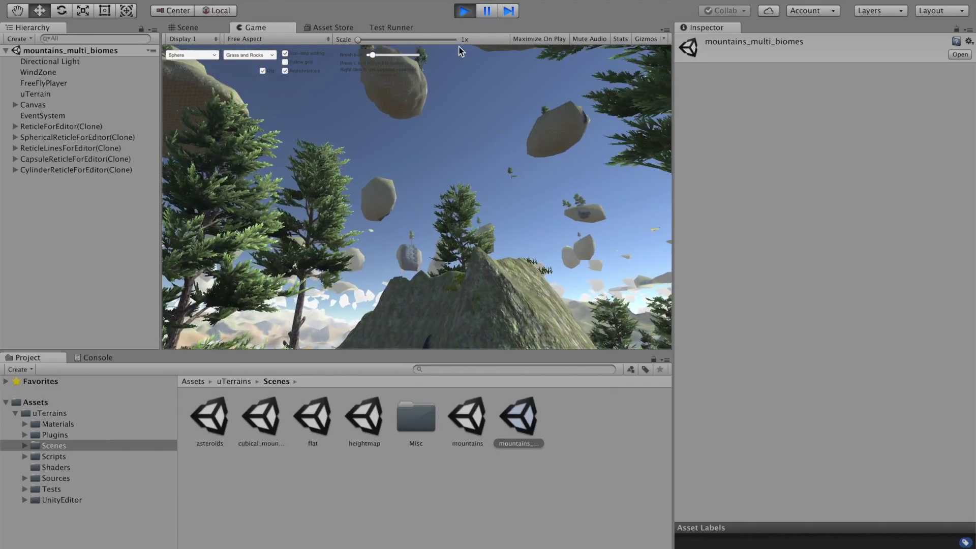
pyautogui.click(465, 11)
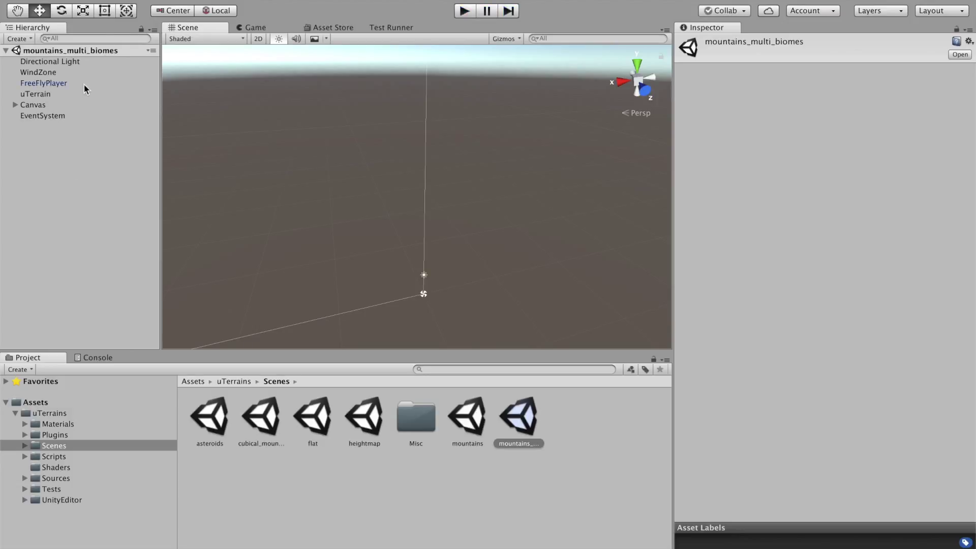
# Examine the grass, details and tree settings of uTerrain's Grass and Rocks voxel type
pyautogui.click(66, 95)
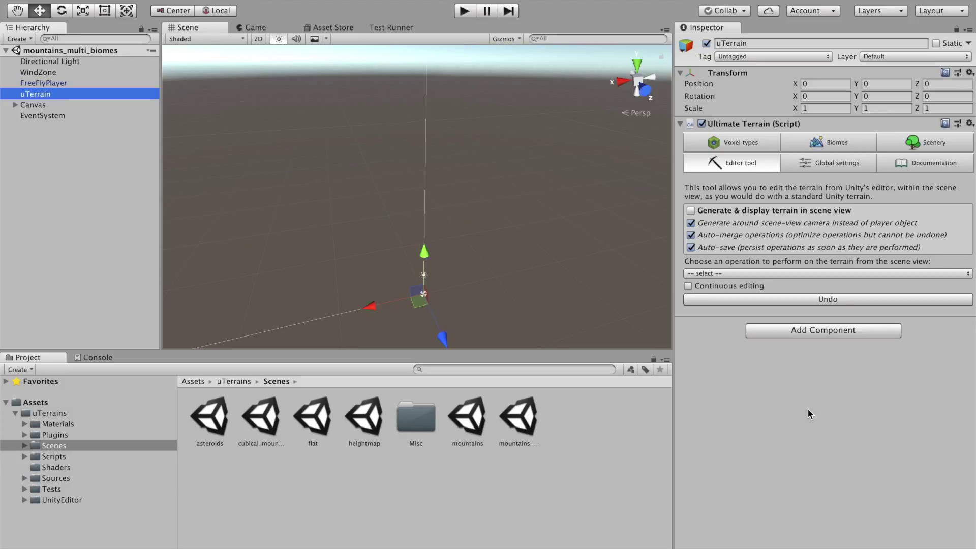
pyautogui.click(749, 145)
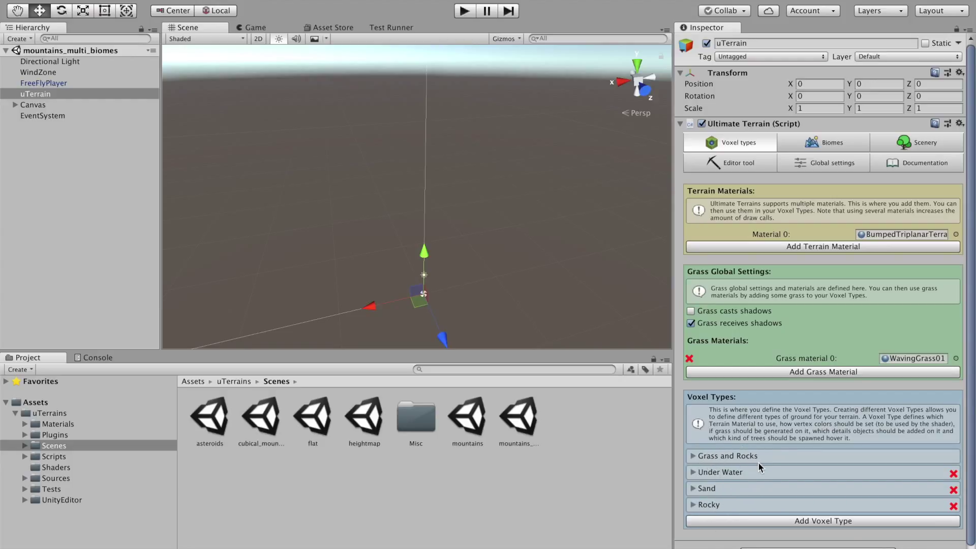
pyautogui.click(692, 455)
pyautogui.scroll(-10, 758, 450)
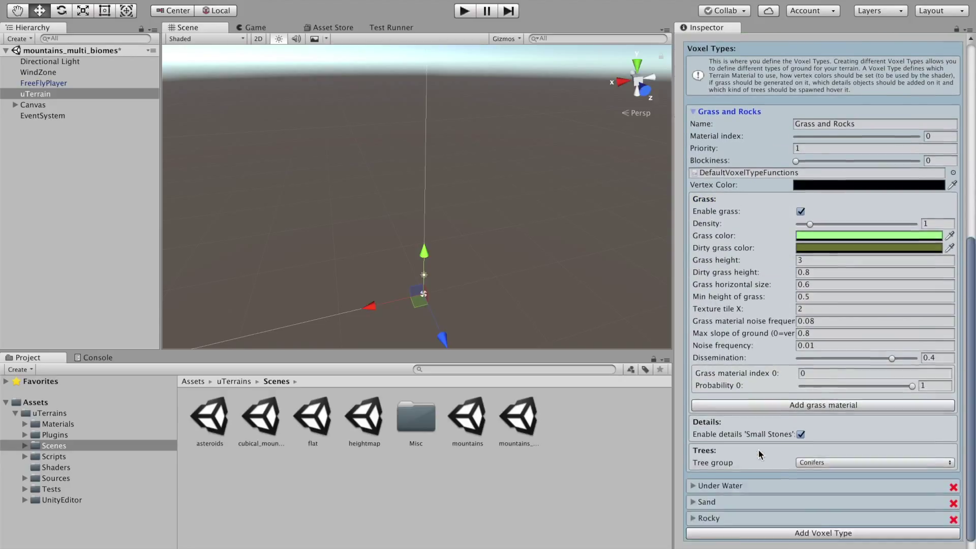
pyautogui.scroll(-2, 759, 454)
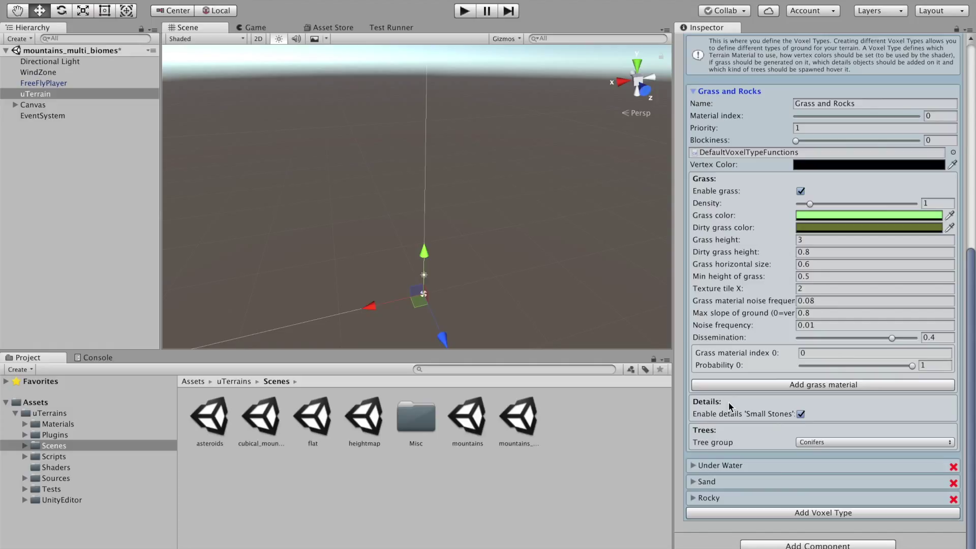
pyautogui.scroll(5, 728, 403)
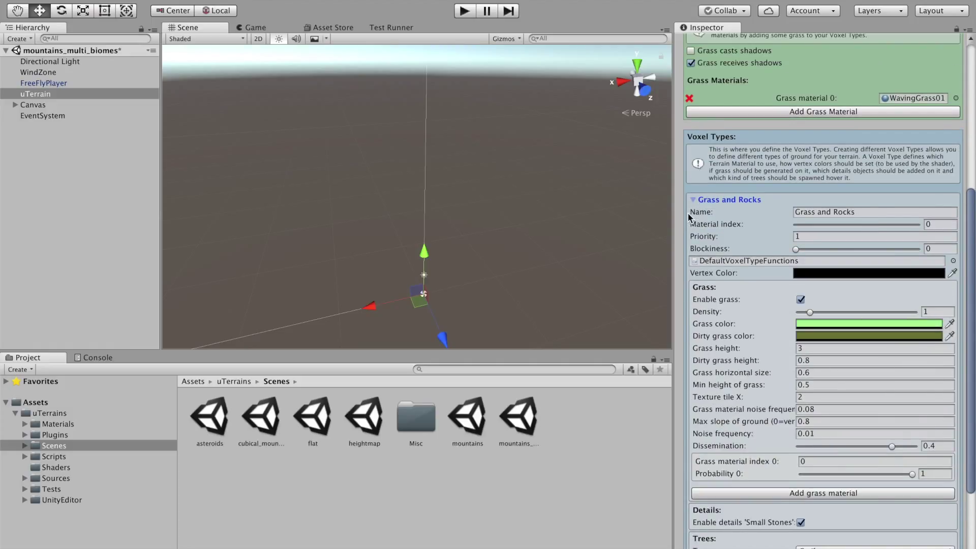
pyautogui.click(692, 214)
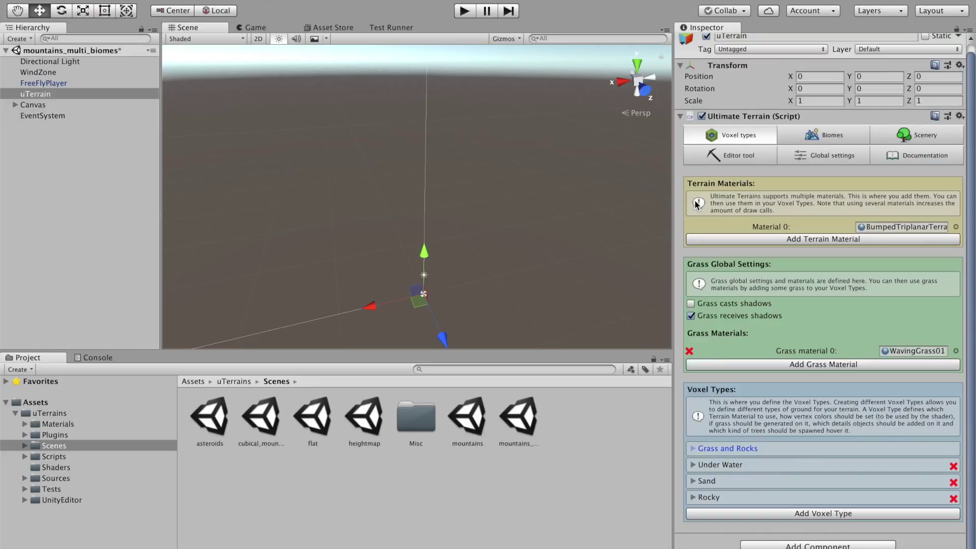
# Examine the material, blockiness, grass, details and tree settings of the Under Water, Sand and Rocky voxel types
pyautogui.click(693, 466)
pyautogui.scroll(-5, 731, 495)
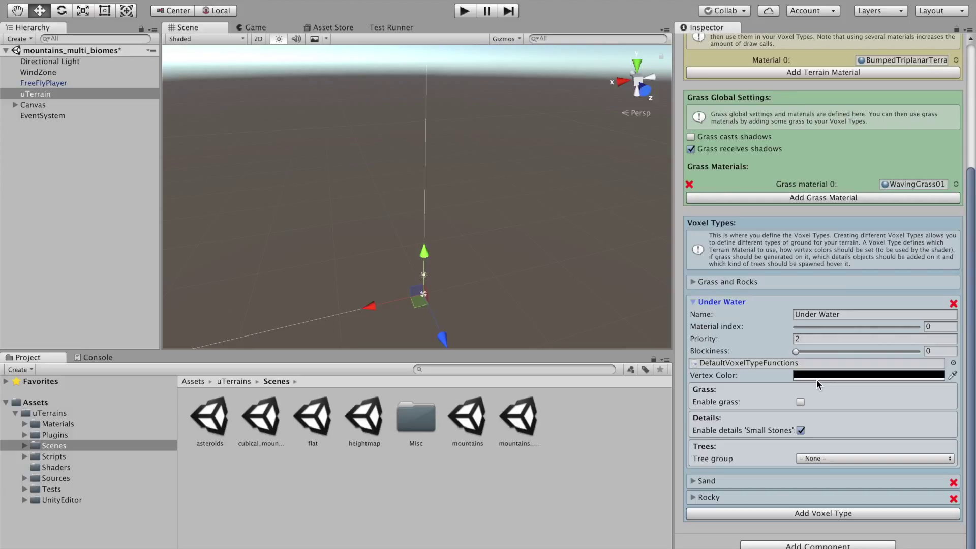
pyautogui.click(693, 303)
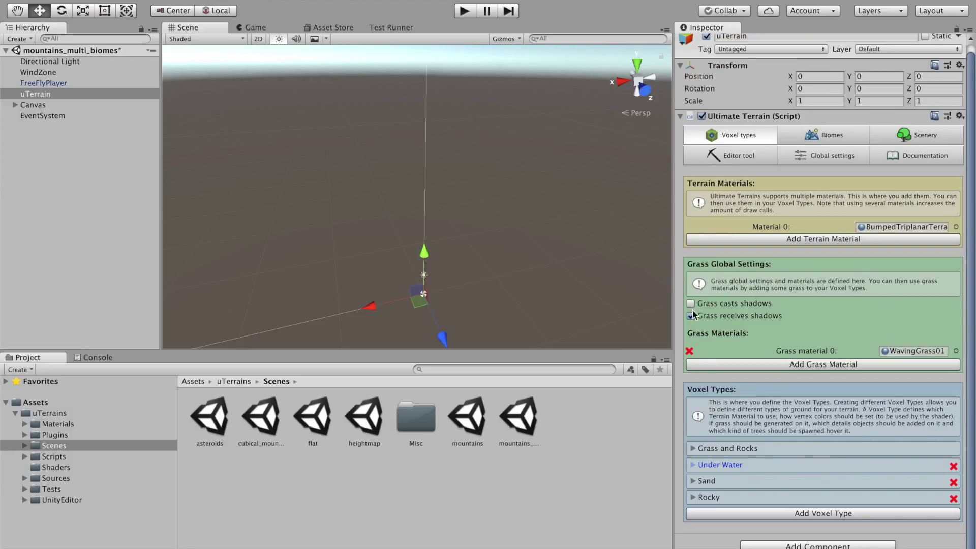
pyautogui.click(692, 482)
pyautogui.scroll(-1, 737, 496)
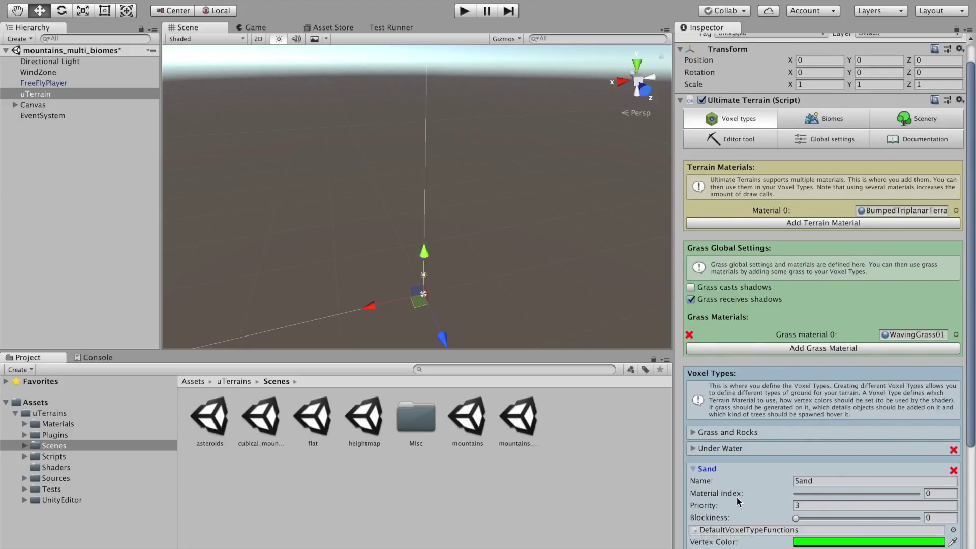
pyautogui.scroll(-5, 736, 496)
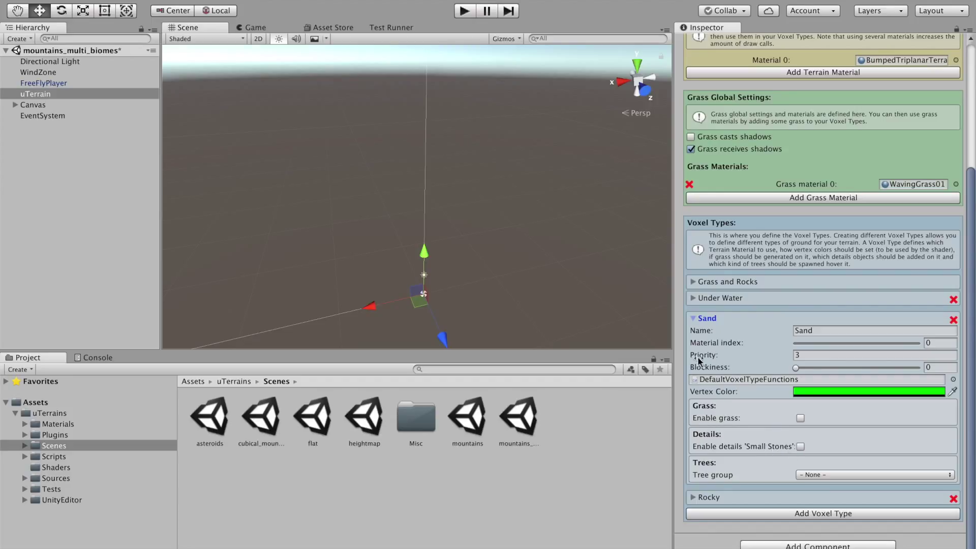
pyautogui.click(692, 319)
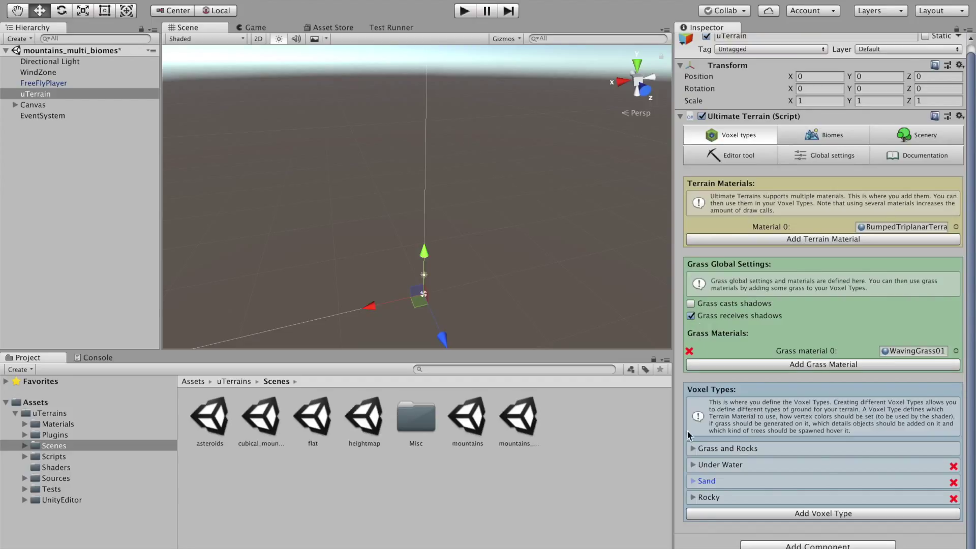
pyautogui.click(692, 497)
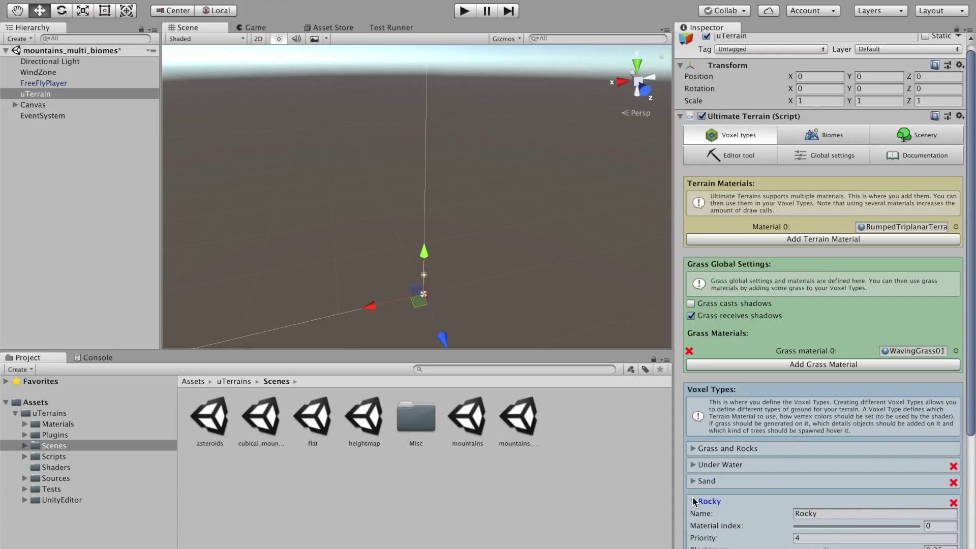
pyautogui.scroll(-5, 803, 458)
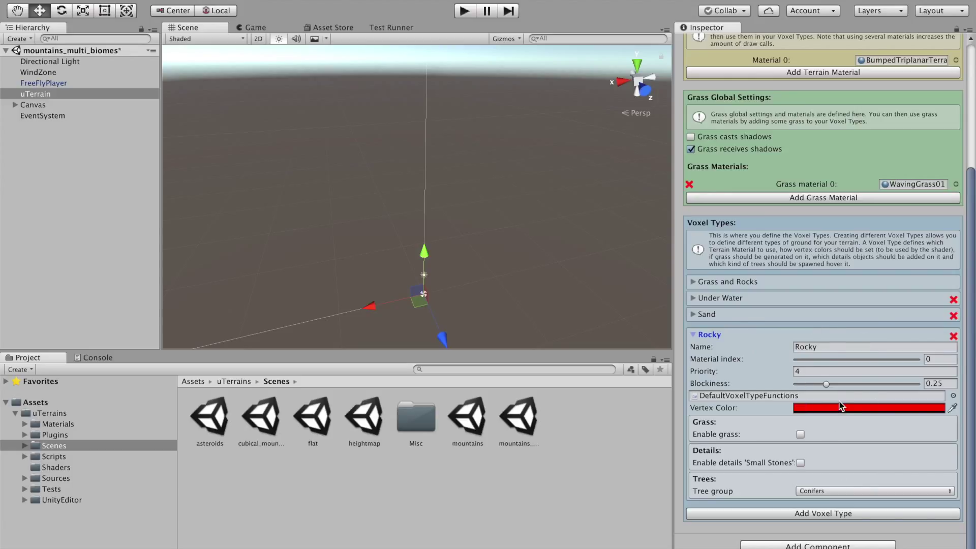
pyautogui.click(692, 334)
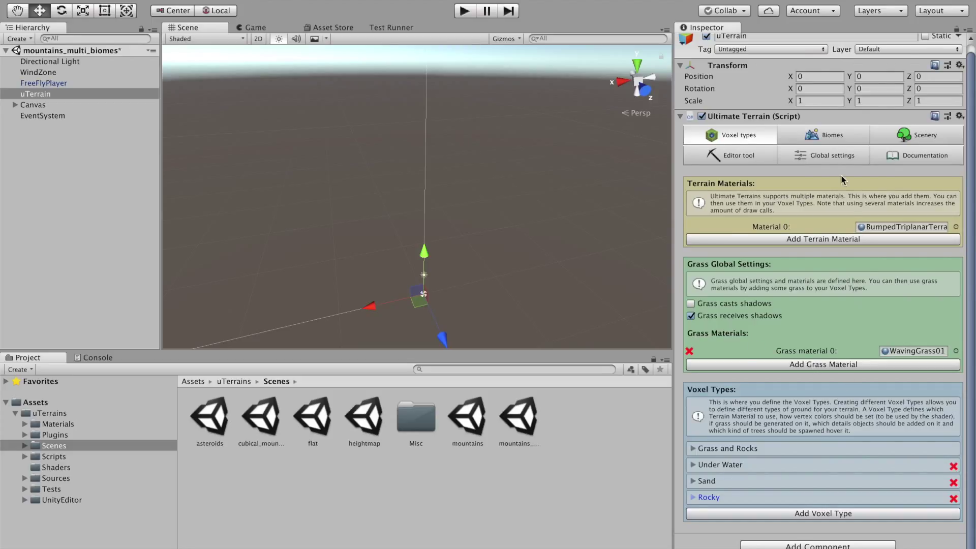
# Review uTerrain's biome configuration, covering the Biome Selector elements and the list of defined biomes
pyautogui.click(819, 136)
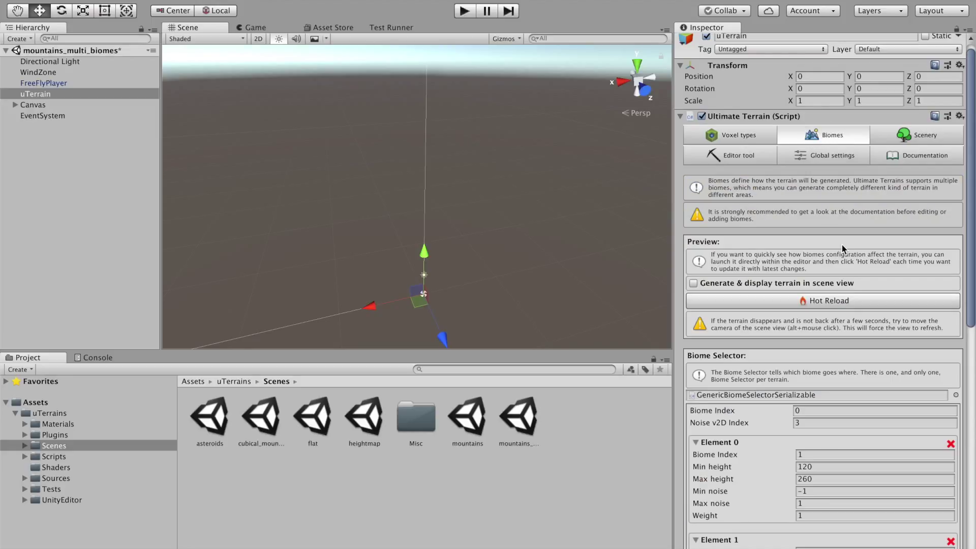
pyautogui.scroll(-5, 774, 339)
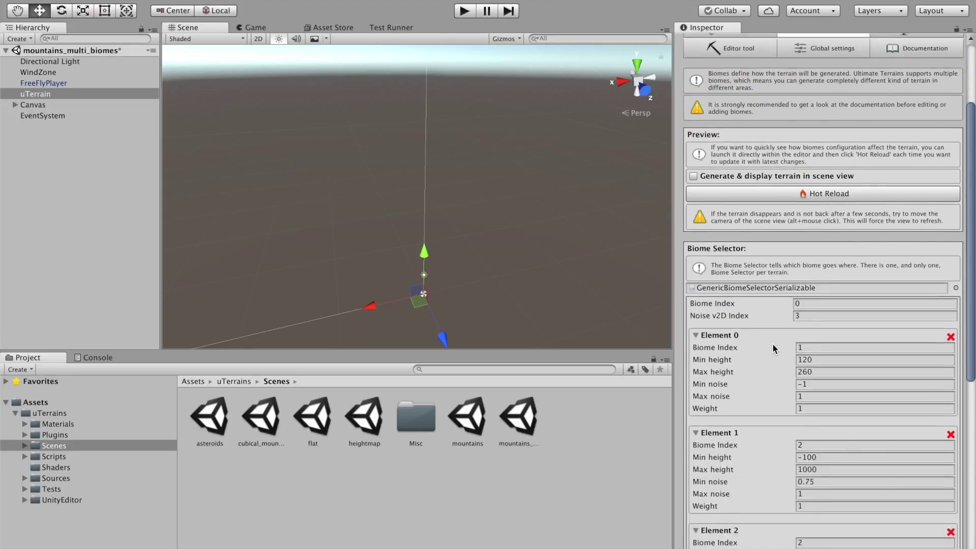
pyautogui.scroll(-1, 773, 343)
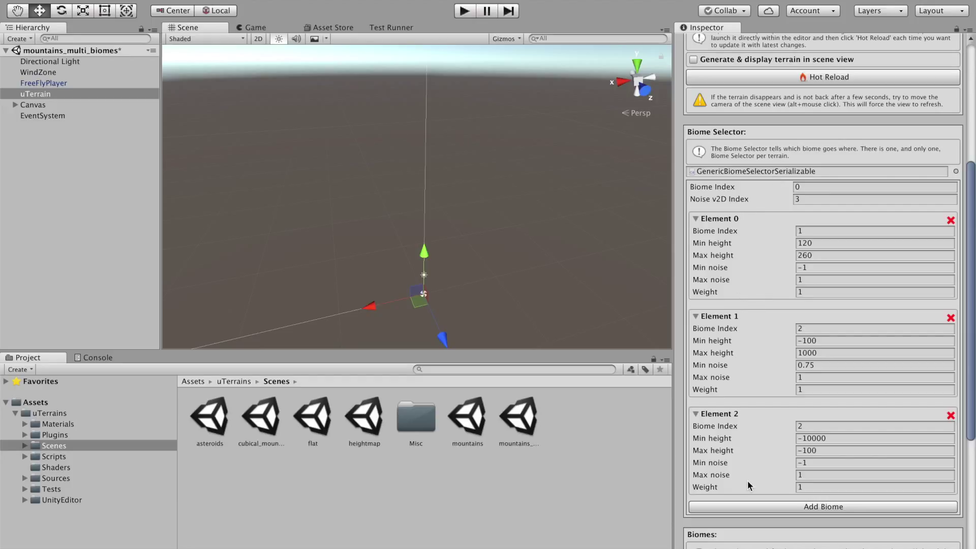
pyautogui.scroll(-6, 747, 479)
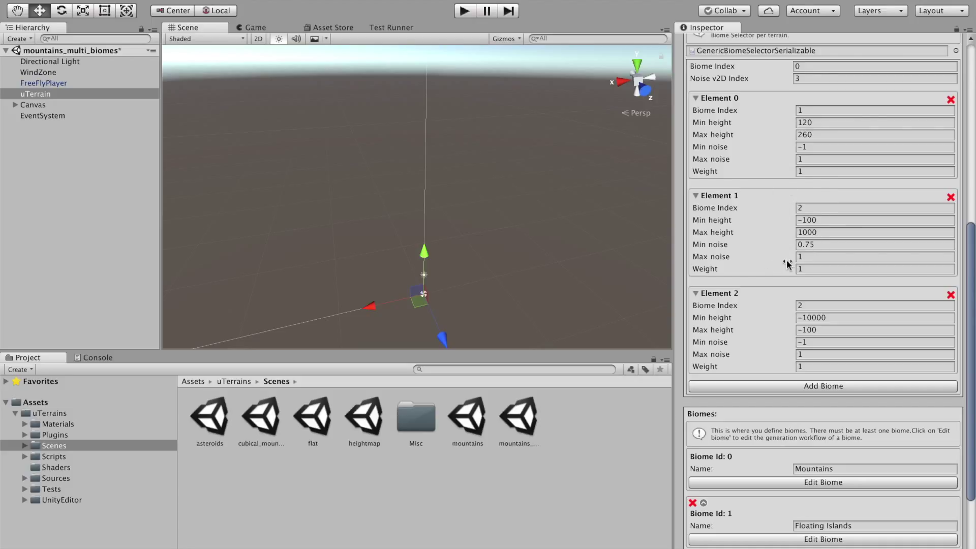
pyautogui.scroll(-5, 743, 322)
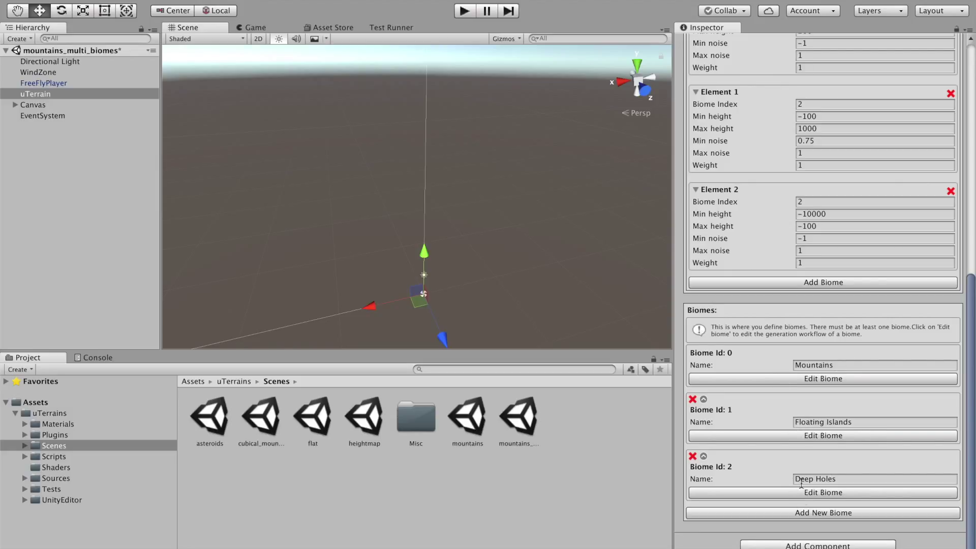
# Open the Mountains biome for editing and examine its 2D generators and their frequency and scale settings
pyautogui.click(818, 380)
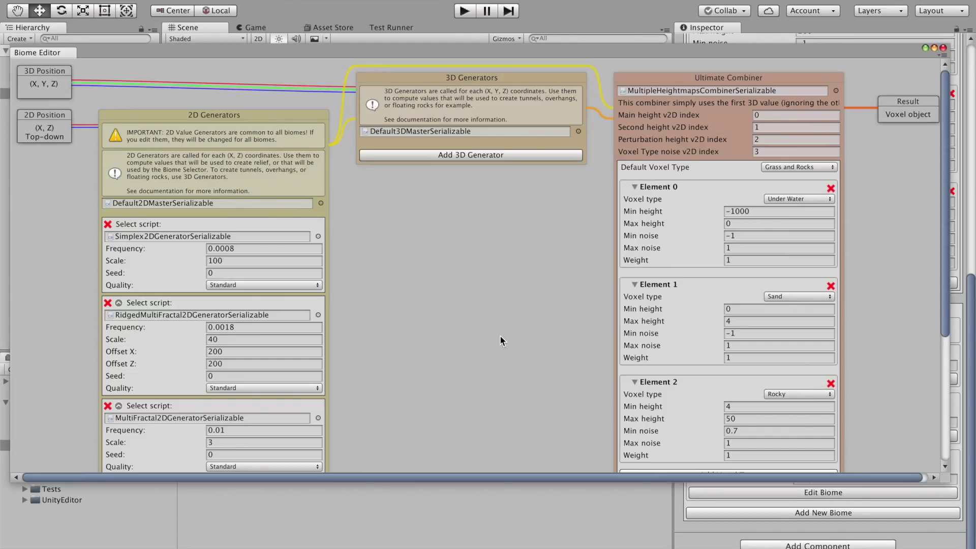
pyautogui.scroll(-5, 500, 337)
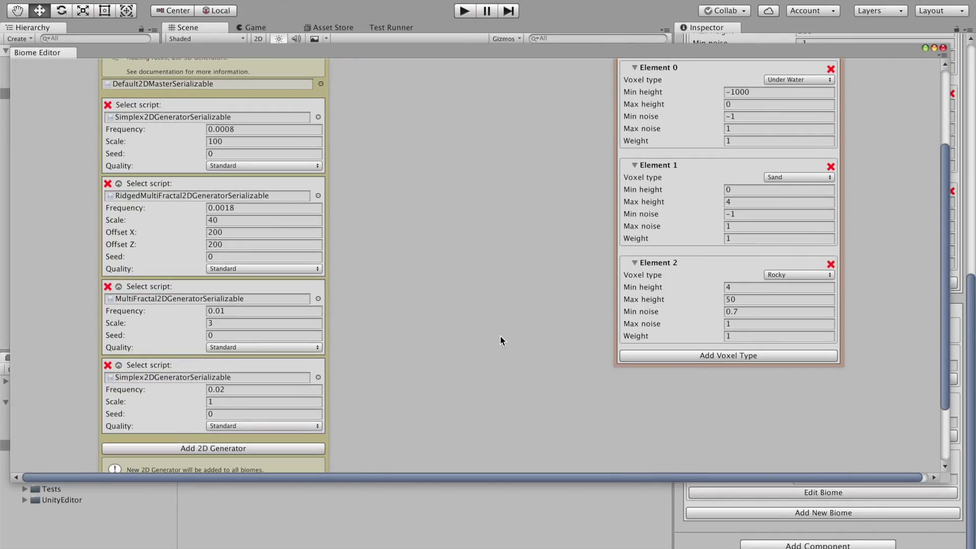
pyautogui.scroll(5, 500, 336)
pyautogui.scroll(-6, 500, 336)
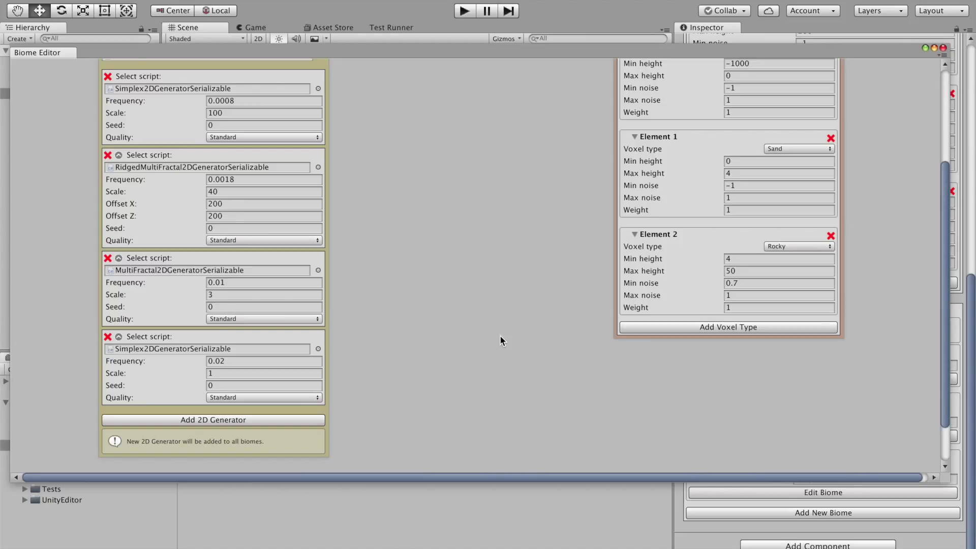
pyautogui.scroll(3, 500, 336)
pyautogui.scroll(-2, 500, 336)
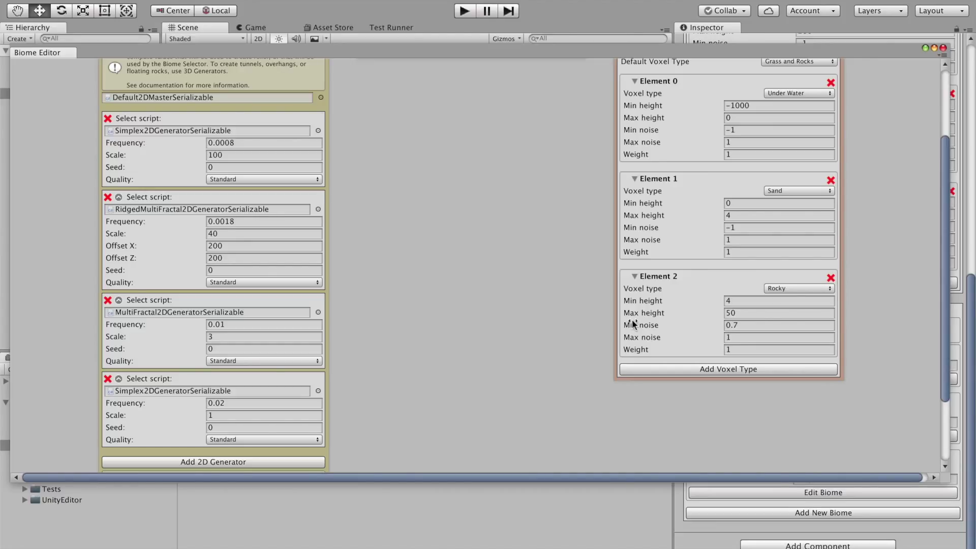
pyautogui.scroll(5, 384, 297)
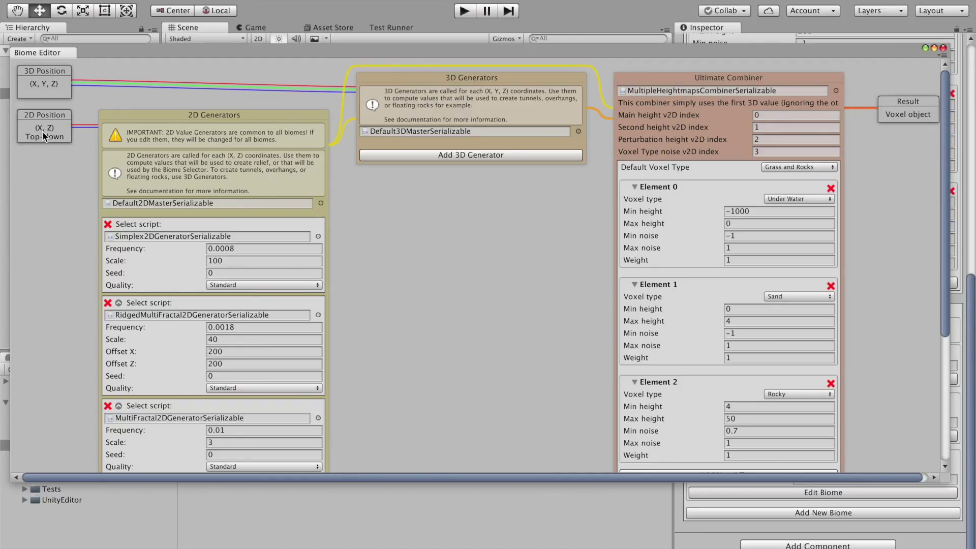
pyautogui.scroll(-7, 363, 313)
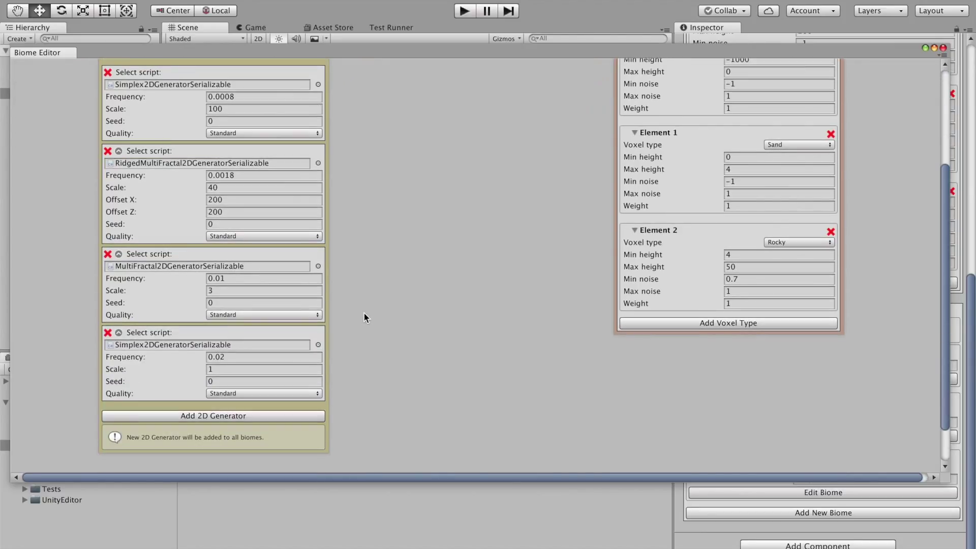
pyautogui.scroll(2, 364, 314)
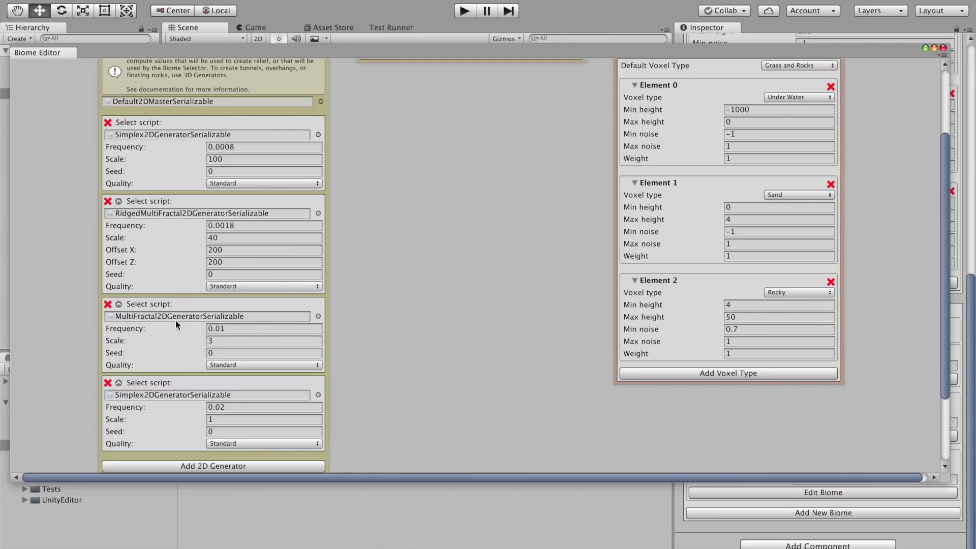
# Examine the Mountains biome's Ultimate Combiner height indices and voxel type elements, and close the Biome Editor
pyautogui.scroll(5, 505, 361)
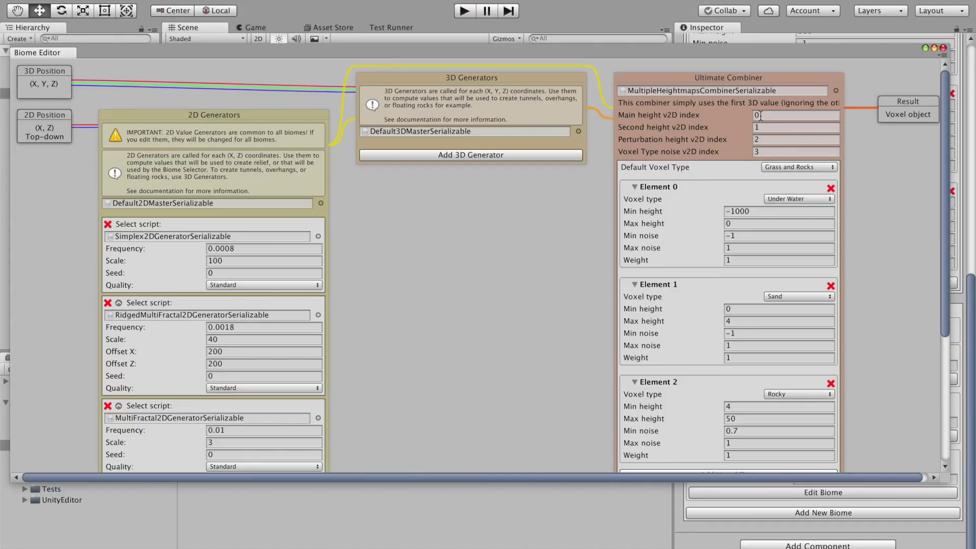
pyautogui.scroll(-3, 879, 224)
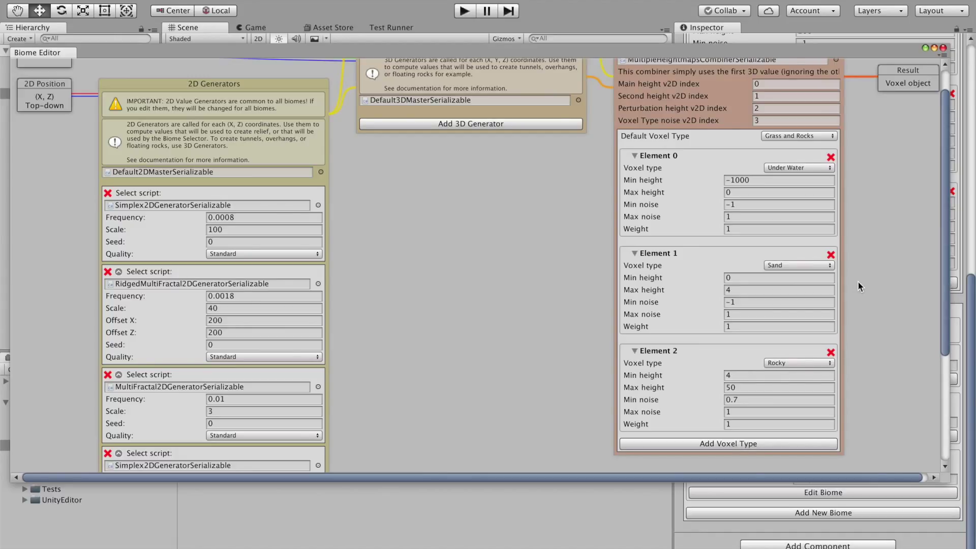
pyautogui.scroll(3, 855, 281)
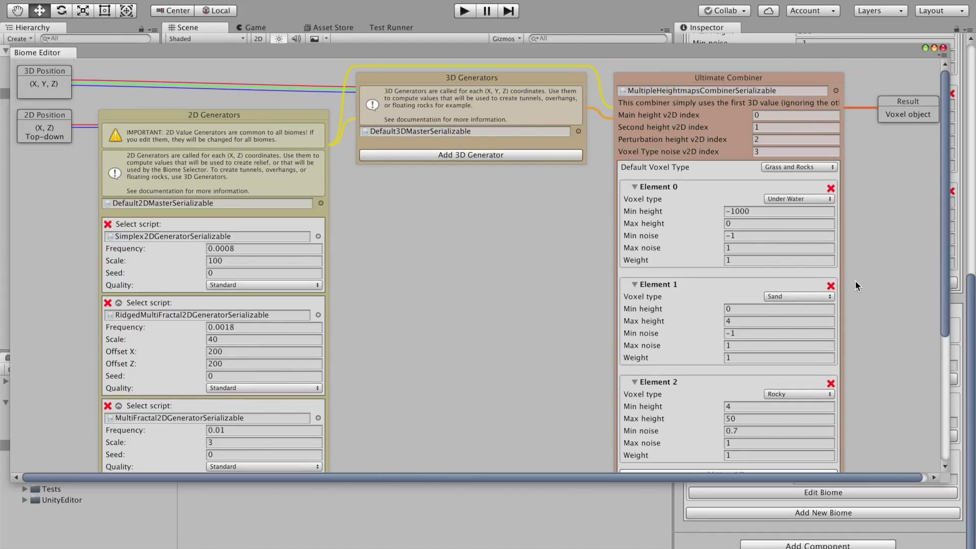
pyautogui.click(942, 48)
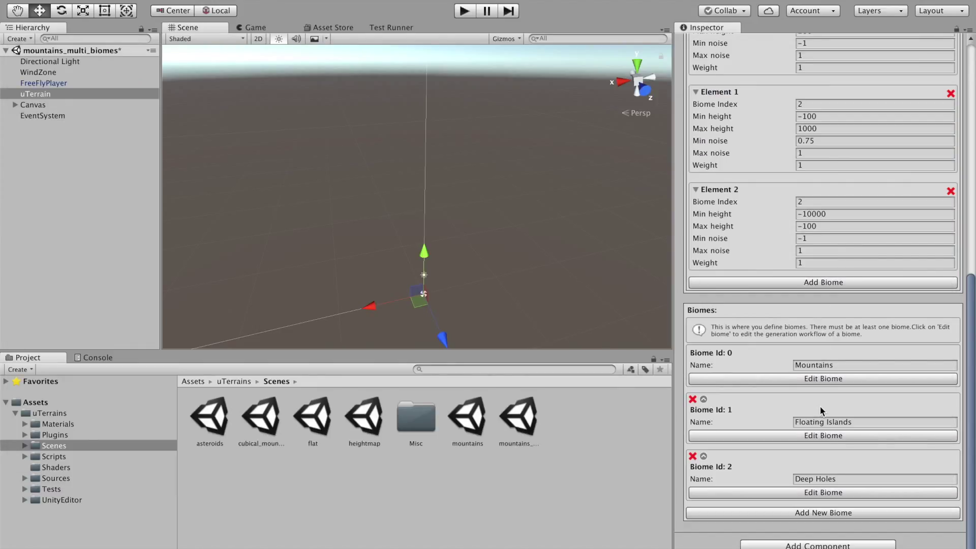
# Open the Floating Islands biome for editing, examine its 3D generators and combiner settings, and close the Biome Editor
pyautogui.click(820, 437)
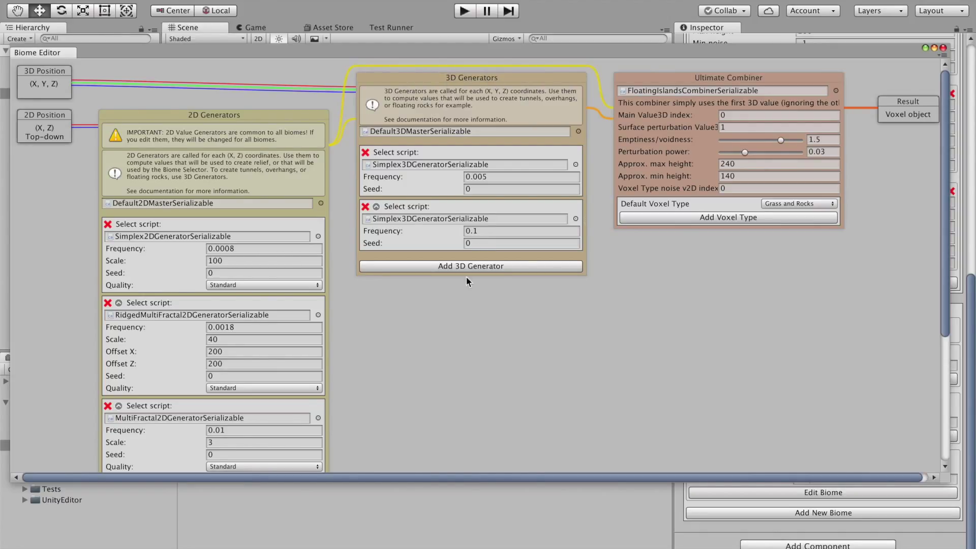
pyautogui.scroll(-5, 468, 320)
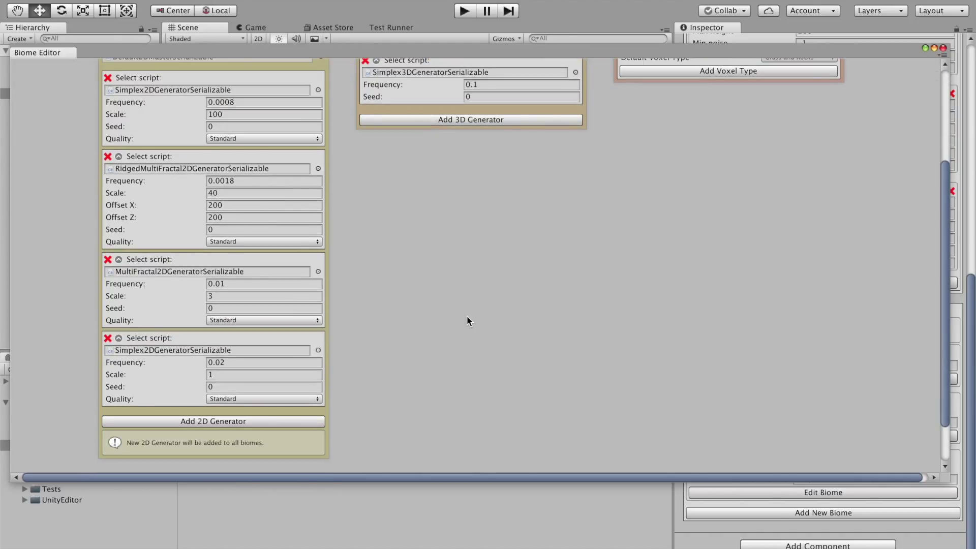
pyautogui.scroll(2, 467, 320)
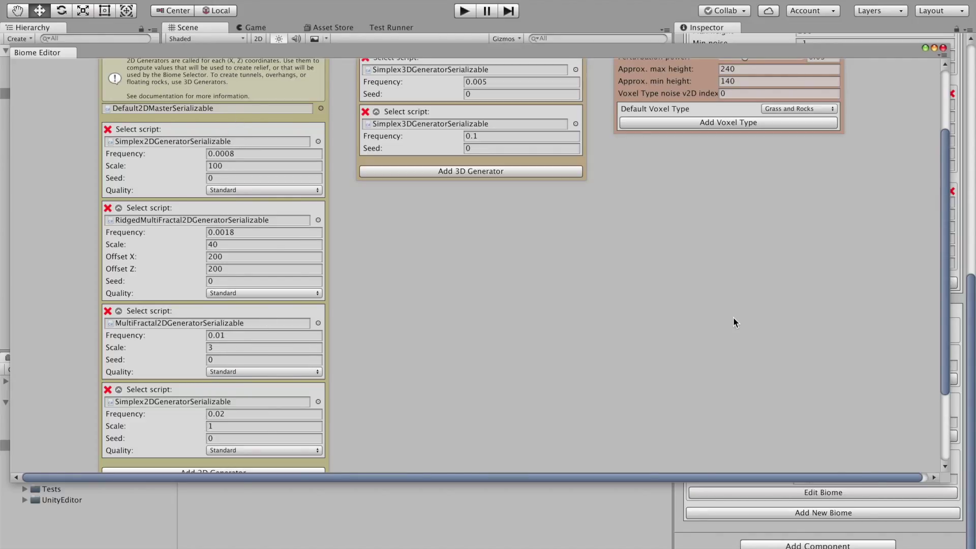
pyautogui.scroll(4, 769, 313)
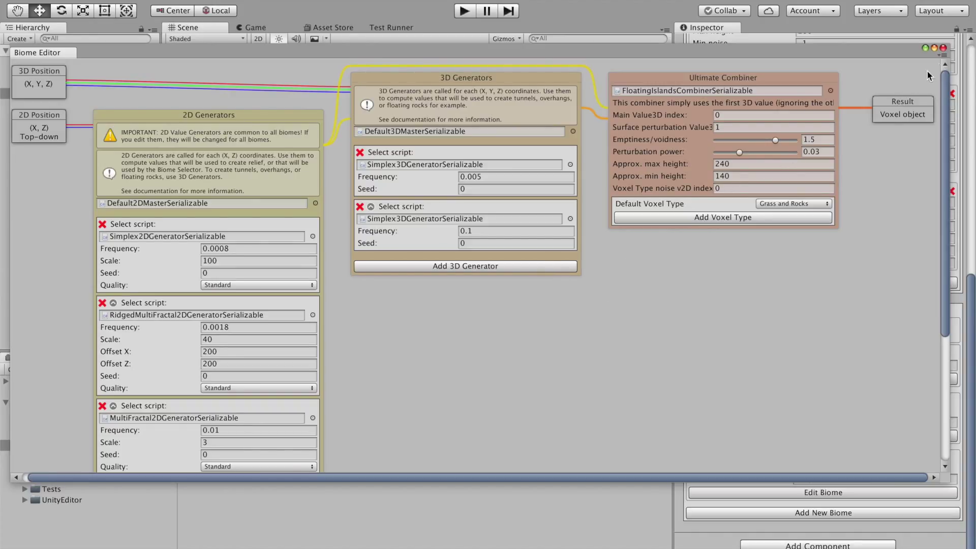
pyautogui.click(945, 48)
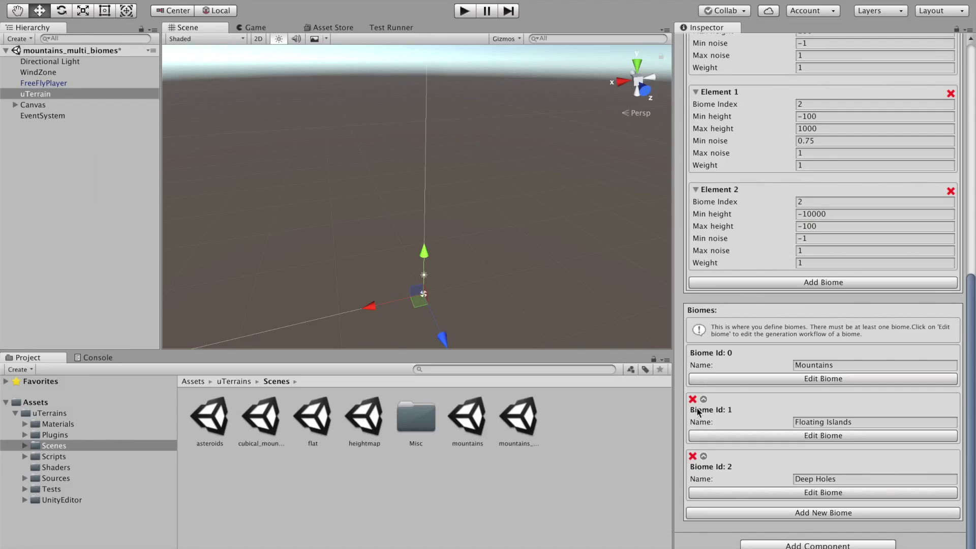
# Examine the scenery details settings, including the Small Stones group's density, slope, scale and object list
pyautogui.click(924, 145)
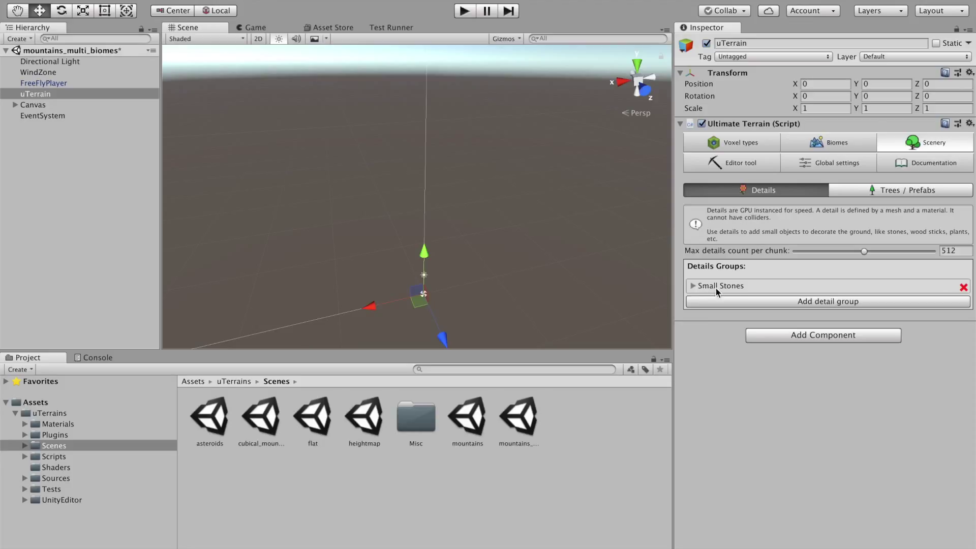
pyautogui.click(691, 288)
pyautogui.scroll(-3, 753, 381)
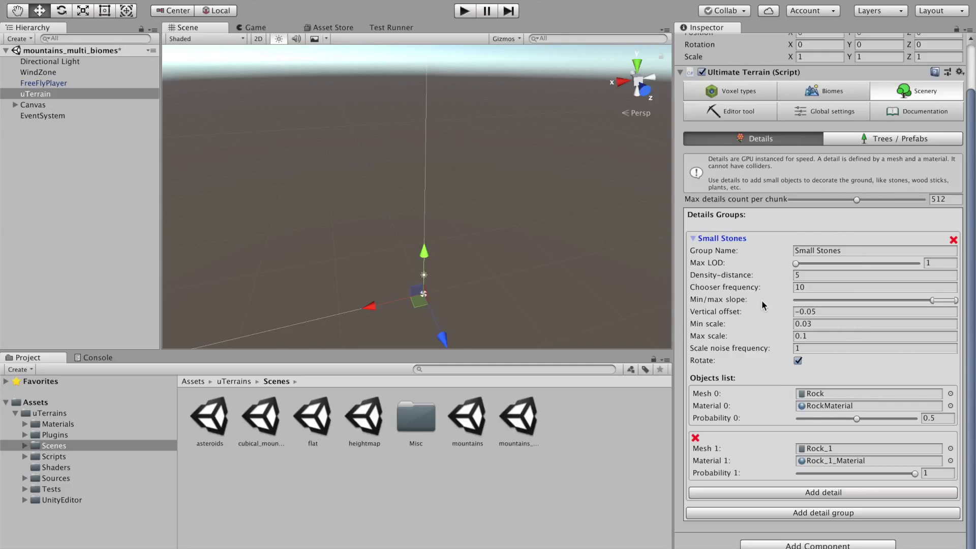
pyautogui.moveTo(762, 299)
# Examine the scenery settings for trees and prefabs, including the Conifers group's slope, scale and prefab list
pyautogui.click(893, 139)
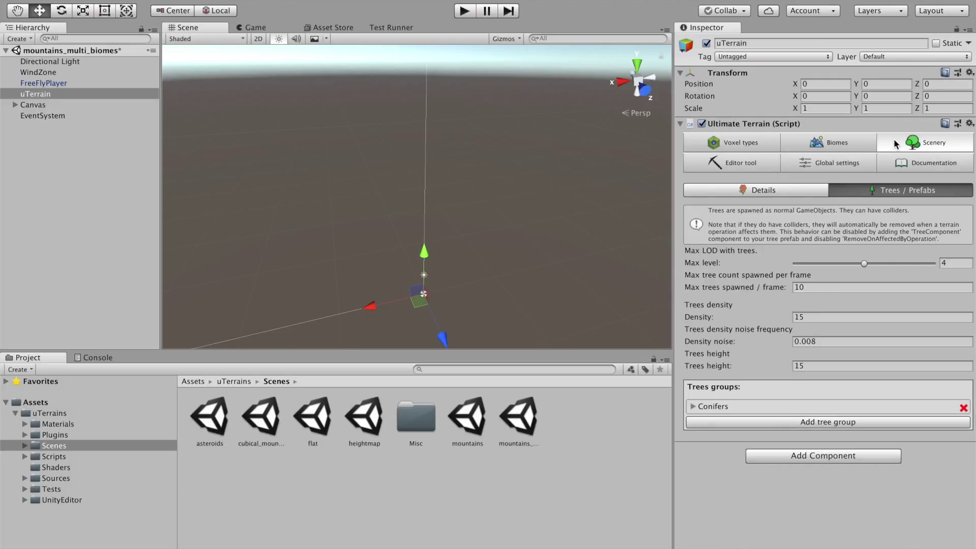
pyautogui.moveTo(873, 259)
pyautogui.click(695, 405)
pyautogui.scroll(-3, 731, 453)
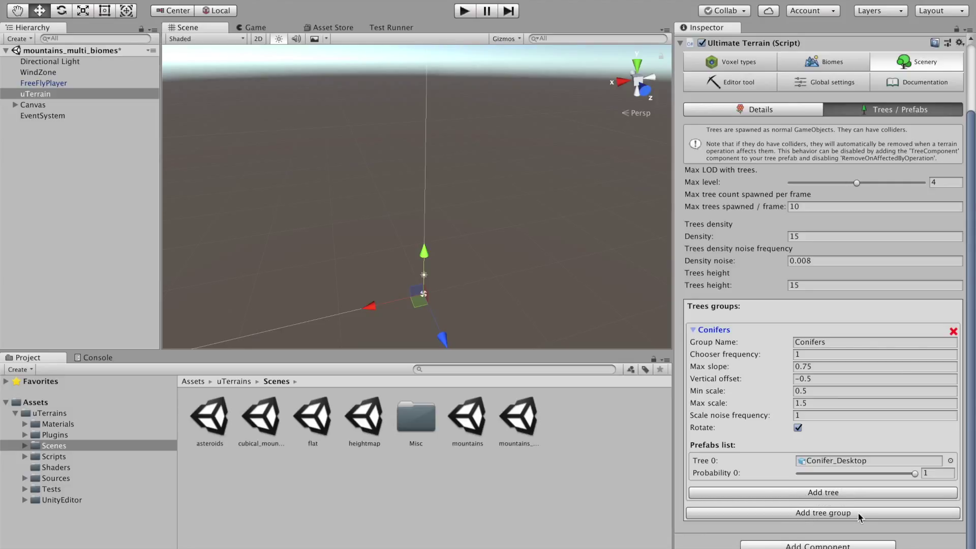
pyautogui.scroll(3, 869, 164)
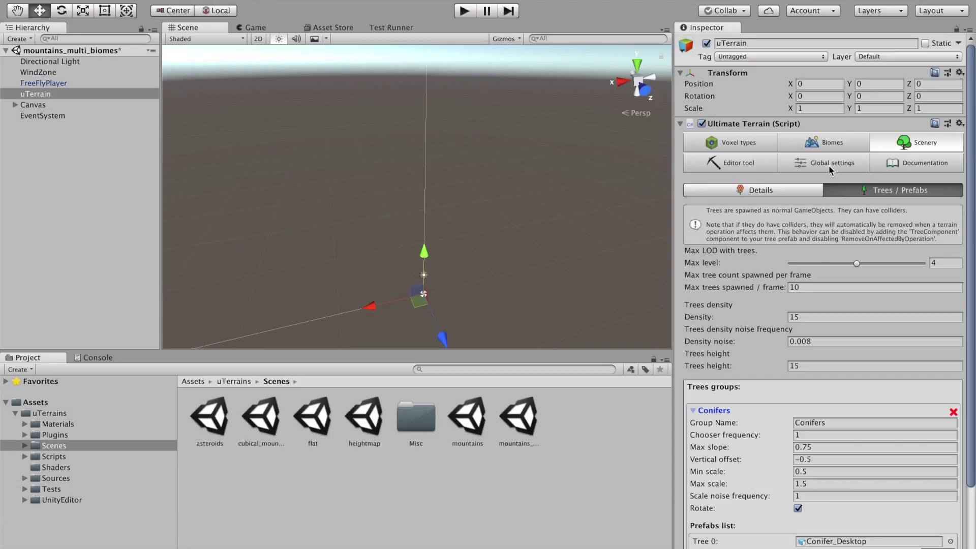
# Show the terrain's global settings and set the maximum post-building time per frame to 8 ms
pyautogui.click(846, 166)
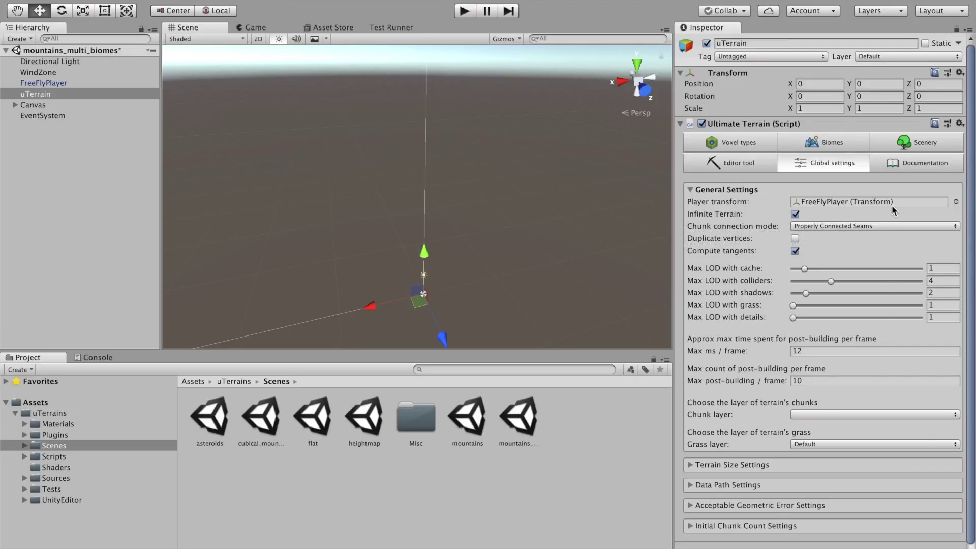
pyautogui.moveTo(735, 233)
pyautogui.moveTo(739, 339)
pyautogui.click(812, 351)
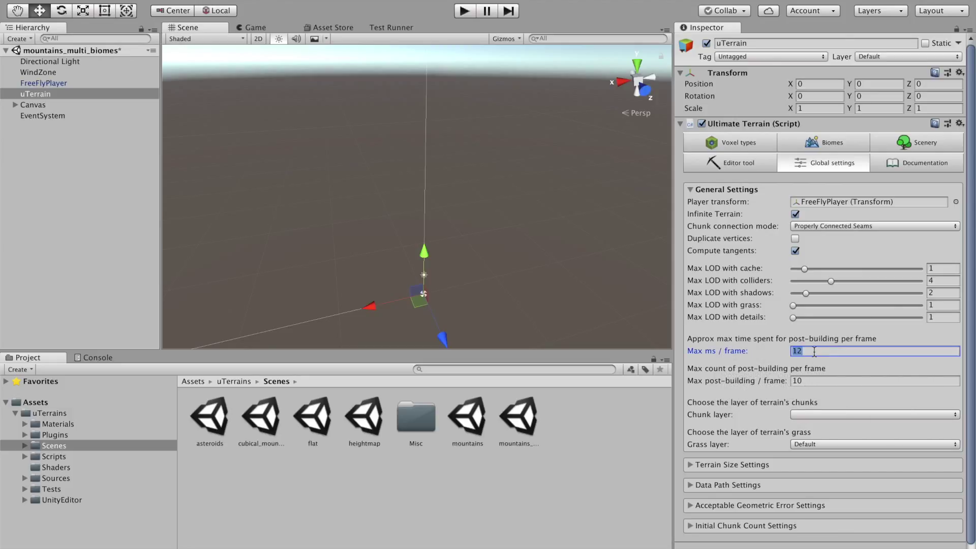
pyautogui.write('8')
pyautogui.moveTo(900, 343)
# Collapse the General Settings, expand the Terrain Size Settings and raise the LOD count to 11
pyautogui.scroll(-1, 724, 383)
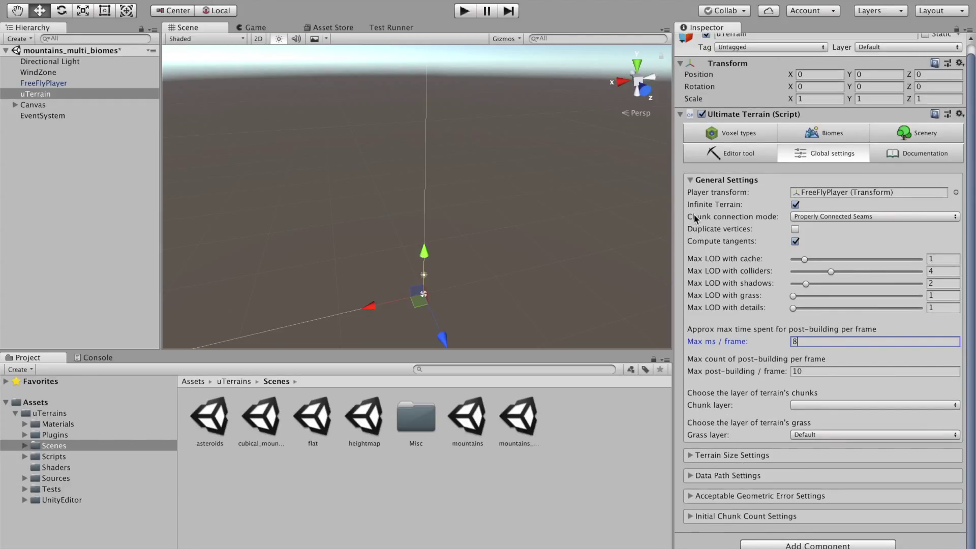
pyautogui.click(692, 181)
pyautogui.click(690, 211)
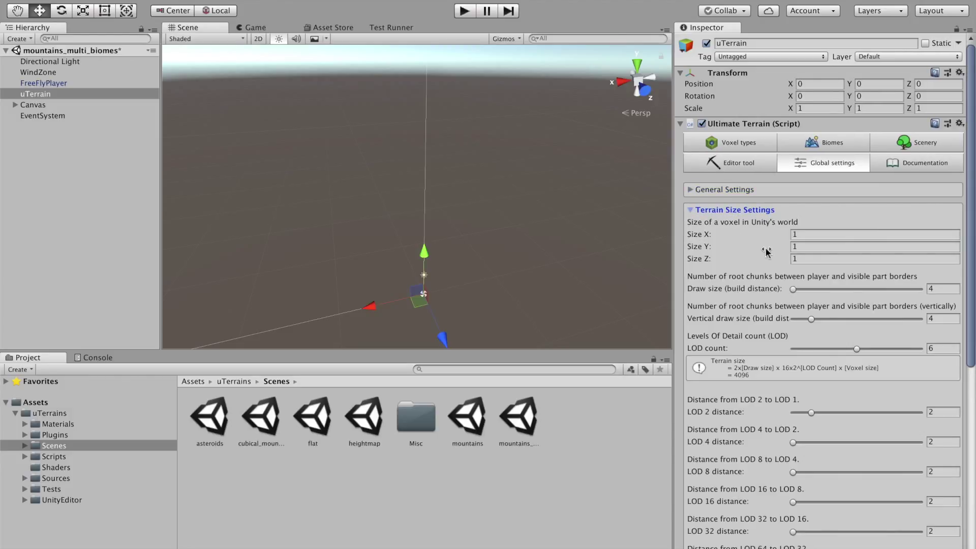
pyautogui.moveTo(767, 251)
pyautogui.click(857, 350)
pyautogui.moveTo(857, 351); pyautogui.dragTo(924, 353)
# Examine the Data Path Settings and the Acceptable Geometric Error Settings, collapsing each section after viewing it
pyautogui.scroll(-10, 748, 470)
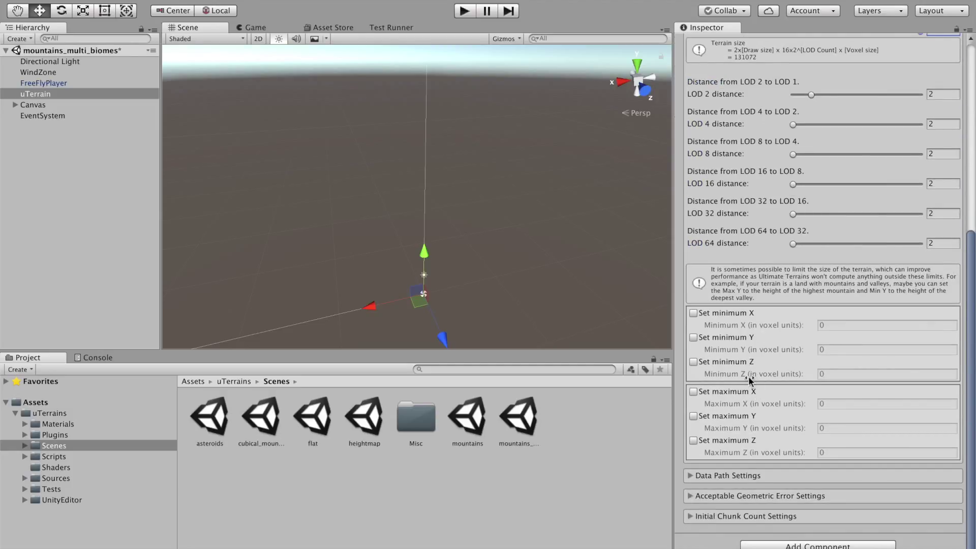
pyautogui.click(690, 476)
pyautogui.scroll(-3, 690, 475)
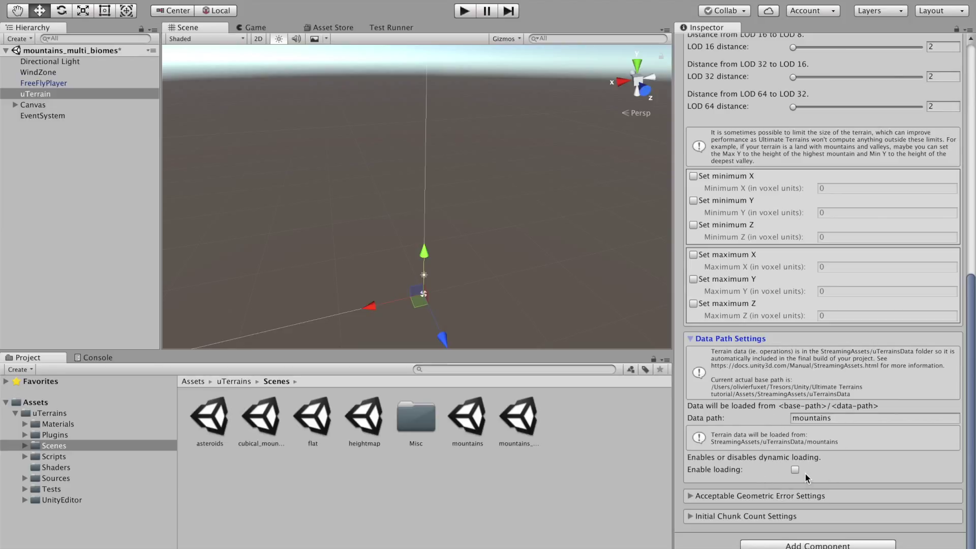
pyautogui.click(691, 339)
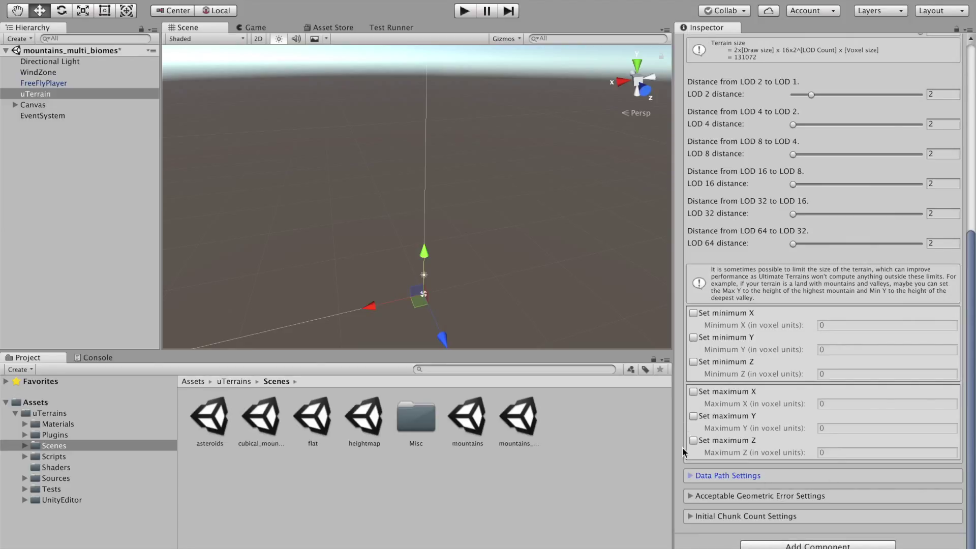
pyautogui.click(687, 498)
pyautogui.scroll(-10, 688, 497)
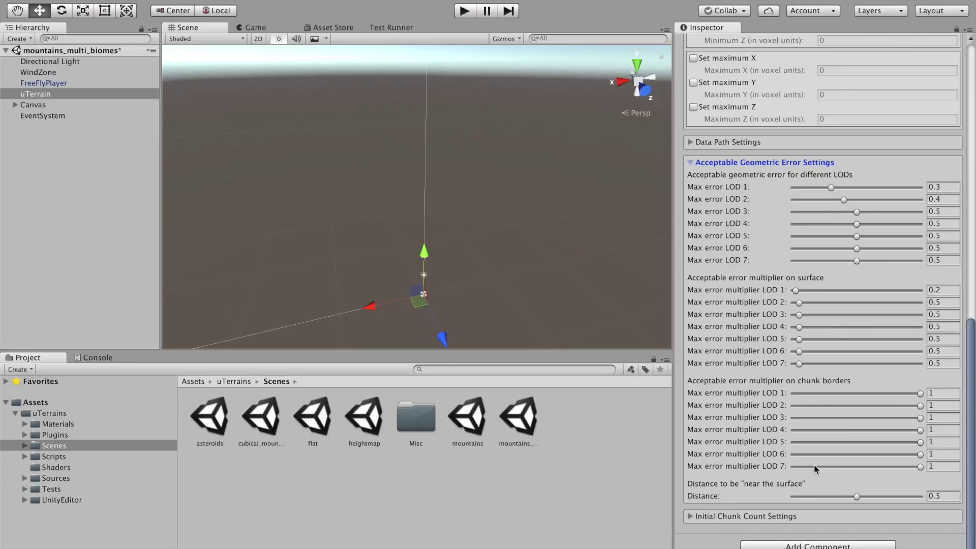
pyautogui.click(690, 162)
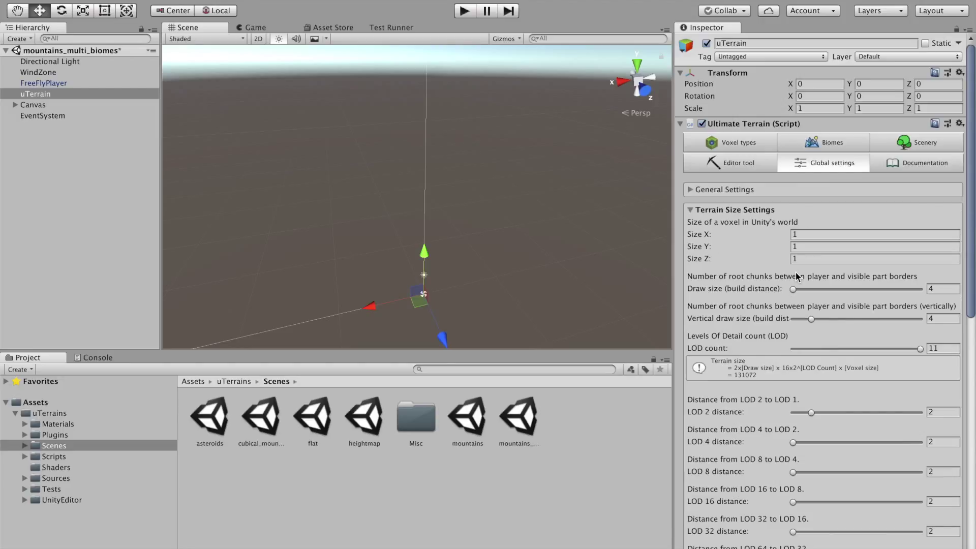